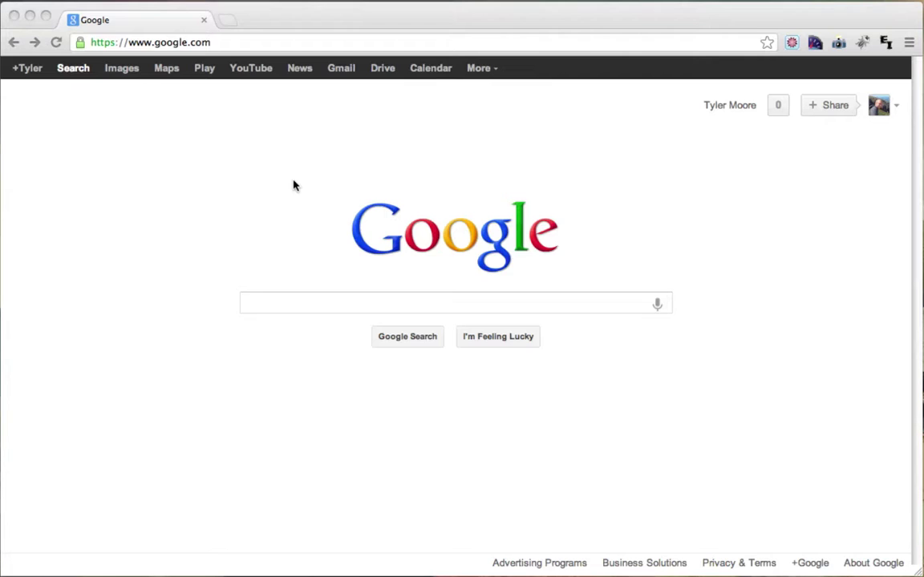
{"action": "triple_click", "coordinate": [220, 43]}
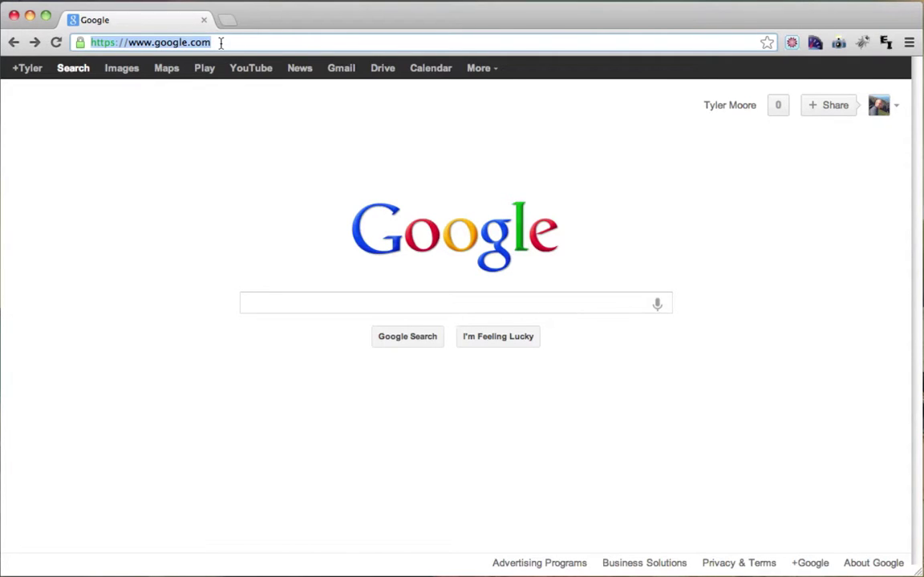
{"action": "type", "text": "www.youtub"}
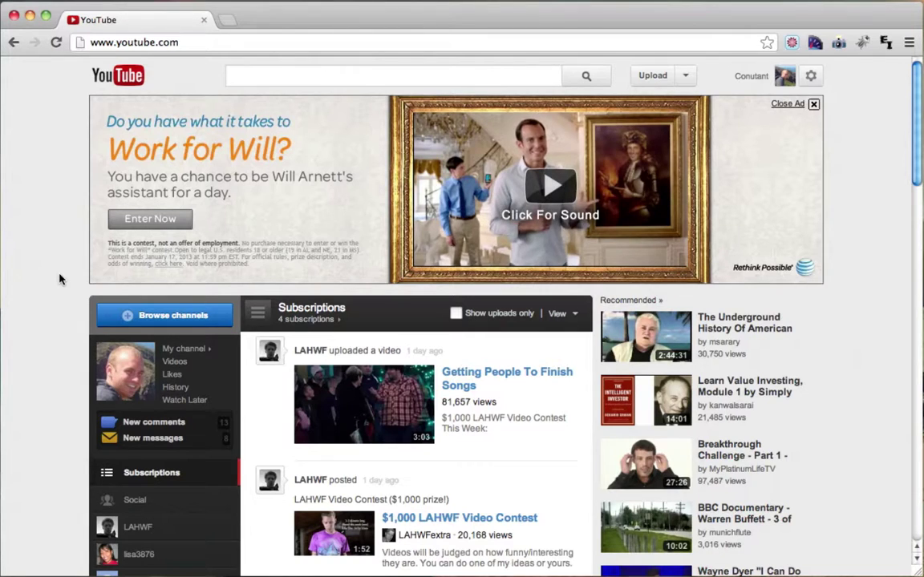
- Try the ending .org in place of .com in the YouTube address, and clear it without loading
{"action": "left_click", "coordinate": [177, 42]}
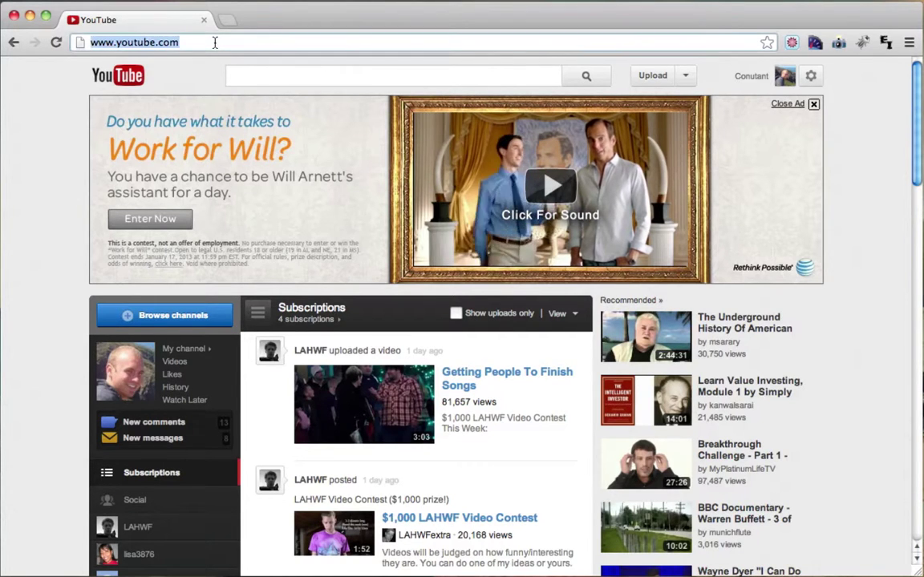
{"action": "left_click", "coordinate": [178, 43]}
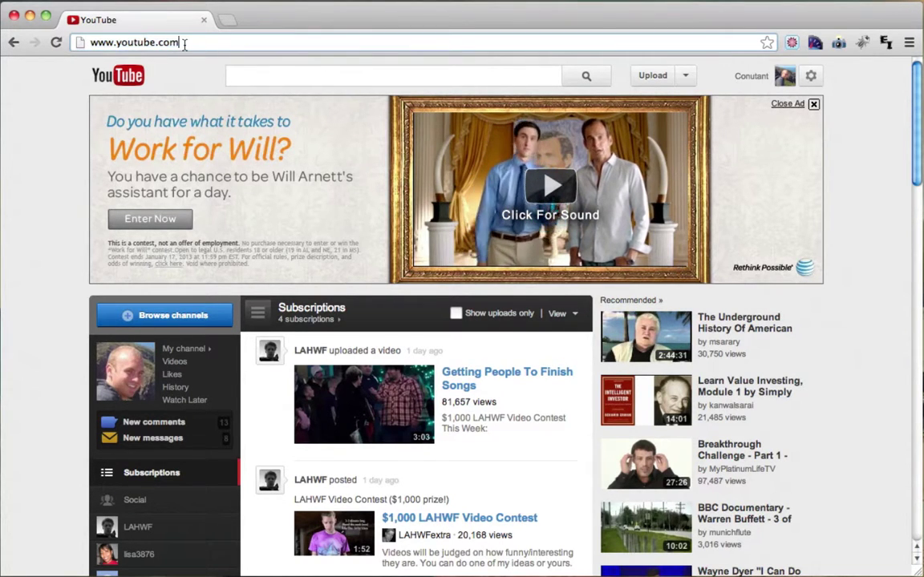
{"action": "left_click_drag", "start_coordinate": [180, 43], "coordinate": [160, 44]}
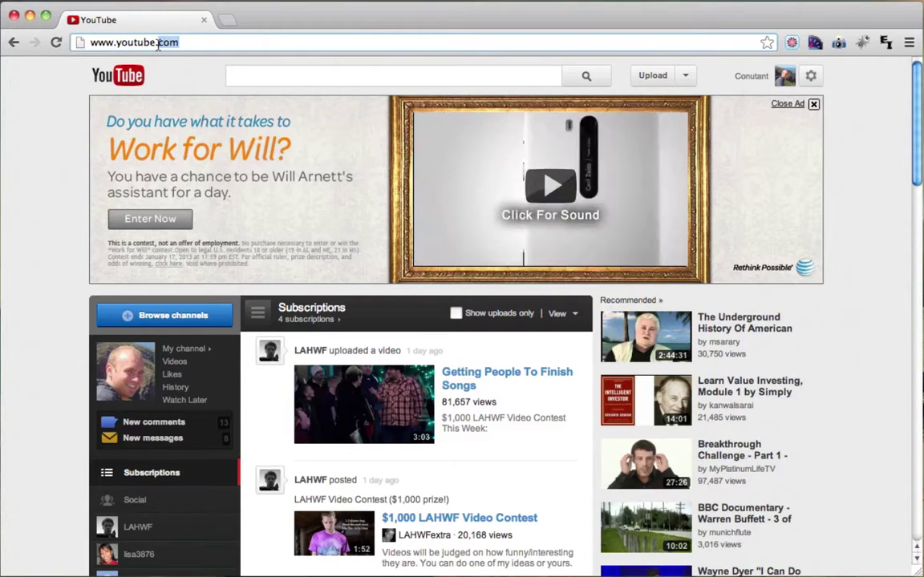
{"action": "type", "text": "."}
{"action": "key", "text": "BackSpace"}
{"action": "type", "text": "o"}
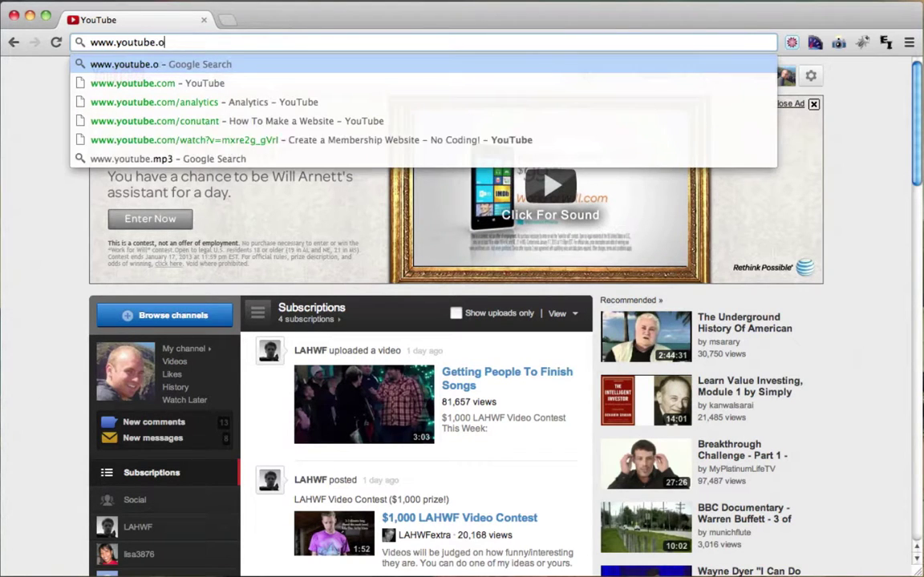
{"action": "type", "text": "rg"}
{"action": "key", "text": "BackSpace"}
{"action": "key", "text": "BackSpace"}
{"action": "key", "text": "BackSpace"}
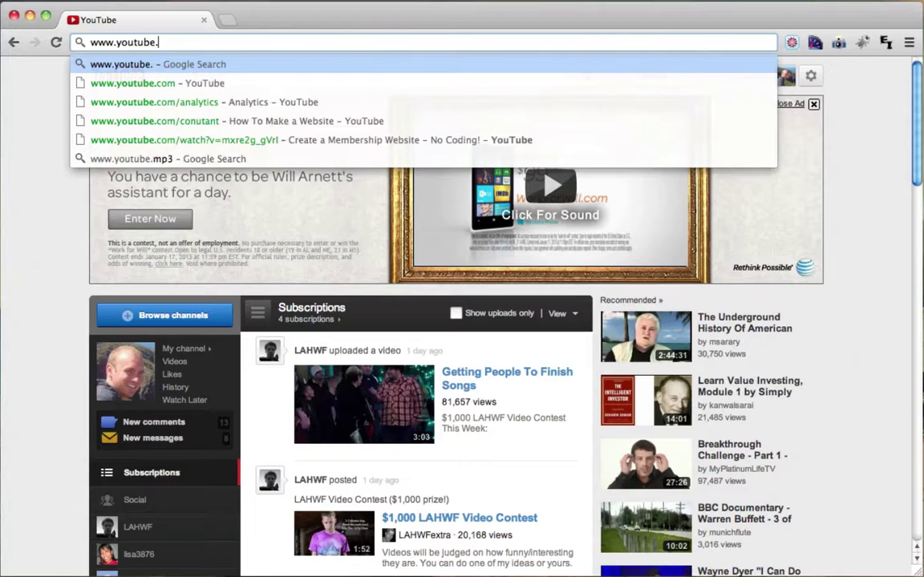
- Try the endings .ne and .co.uk on the YouTube address, and erase them without loading
{"action": "type", "text": "b"}
{"action": "key", "text": "BackSpace"}
{"action": "type", "text": "ne"}
{"action": "key", "text": "BackSpace"}
{"action": "key", "text": "BackSpace"}
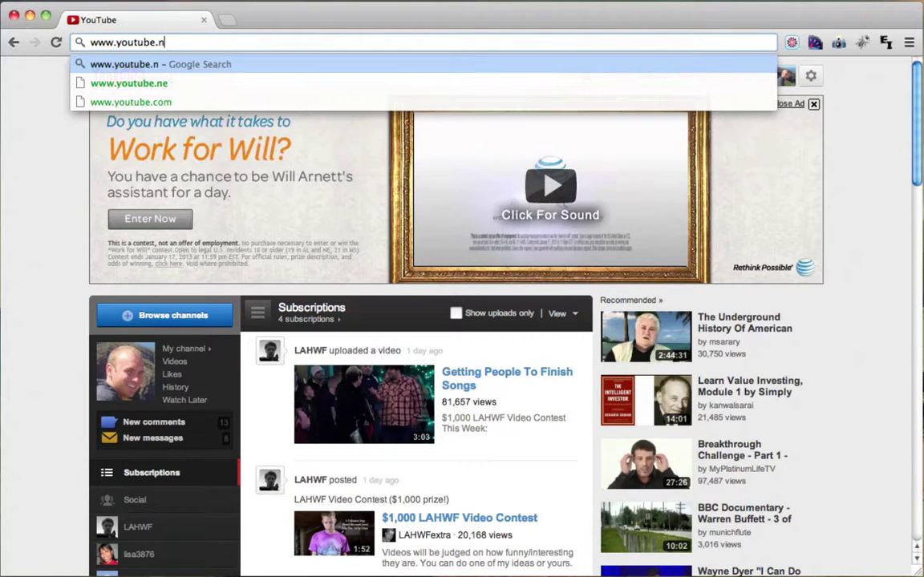
{"action": "type", "text": "co.uk"}
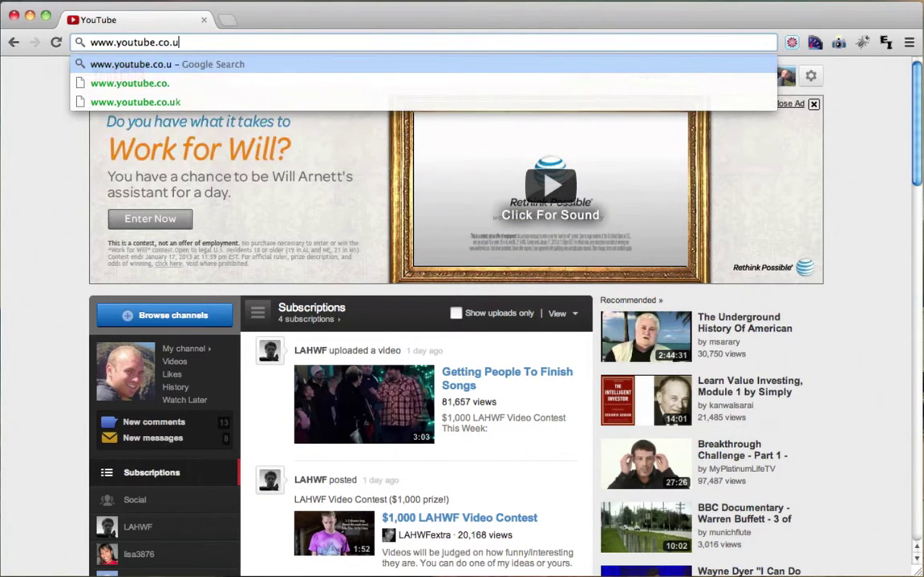
{"action": "key", "text": "BackSpace"}
{"action": "key", "text": "BackSpace"}
{"action": "key", "text": "BackSpace"}
{"action": "key", "text": "BackSpace"}
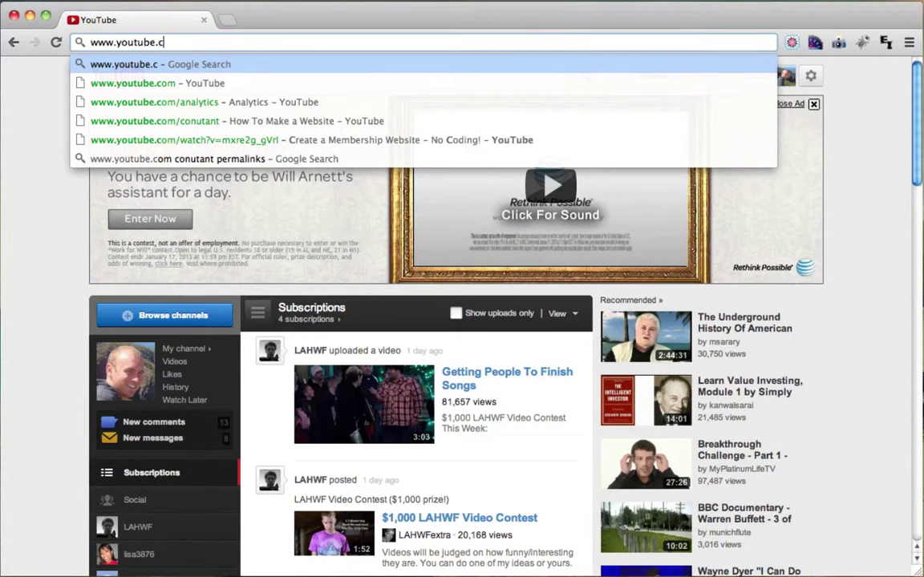
{"action": "key", "text": "BackSpace"}
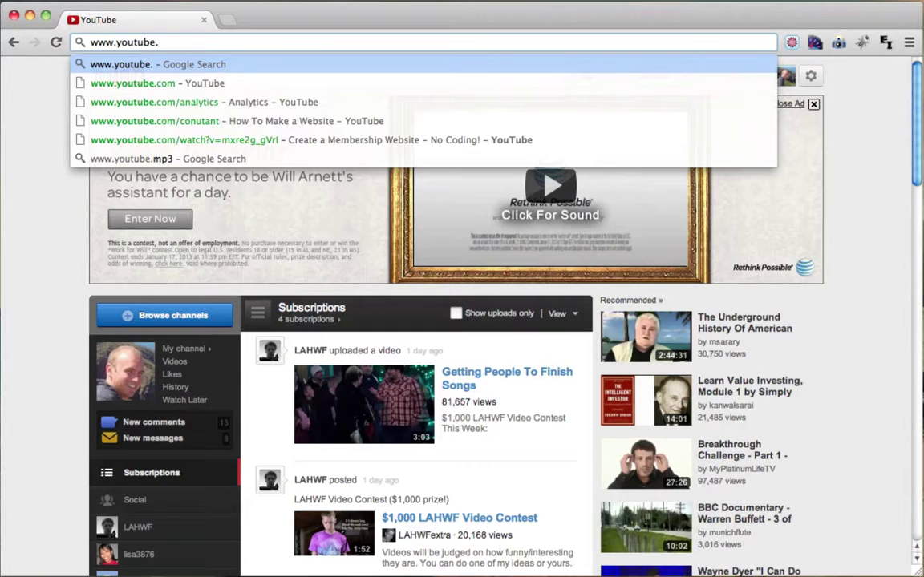
{"action": "type", "text": "com"}
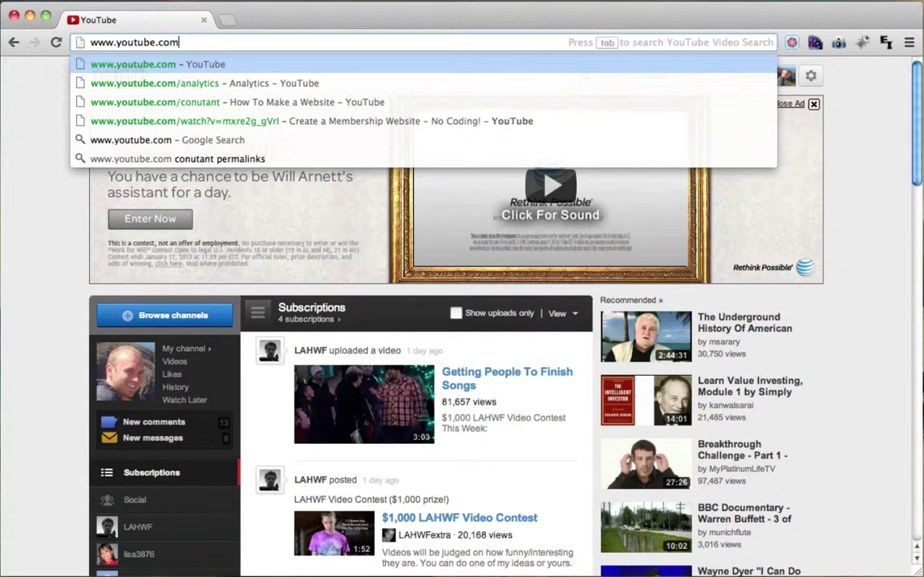
{"action": "key", "text": "Return"}
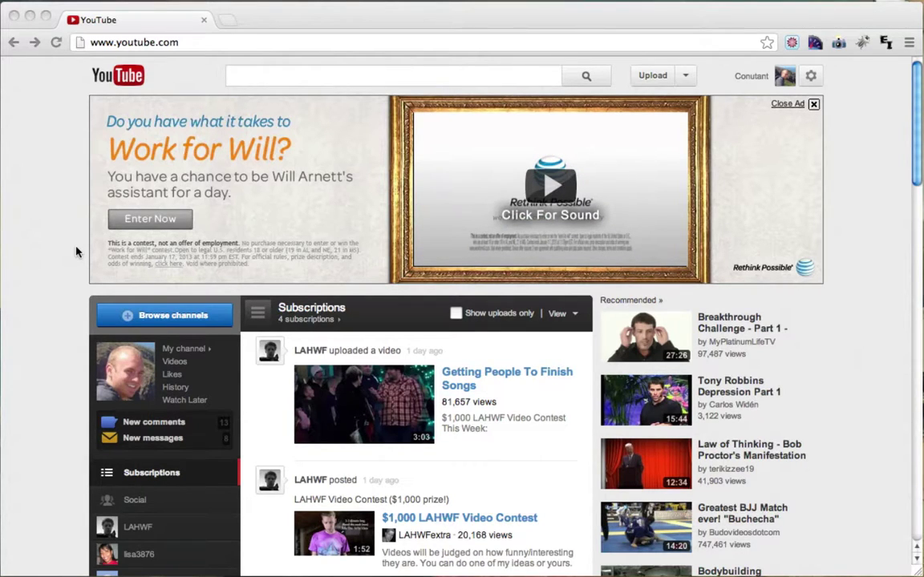
{"action": "left_click", "coordinate": [194, 43]}
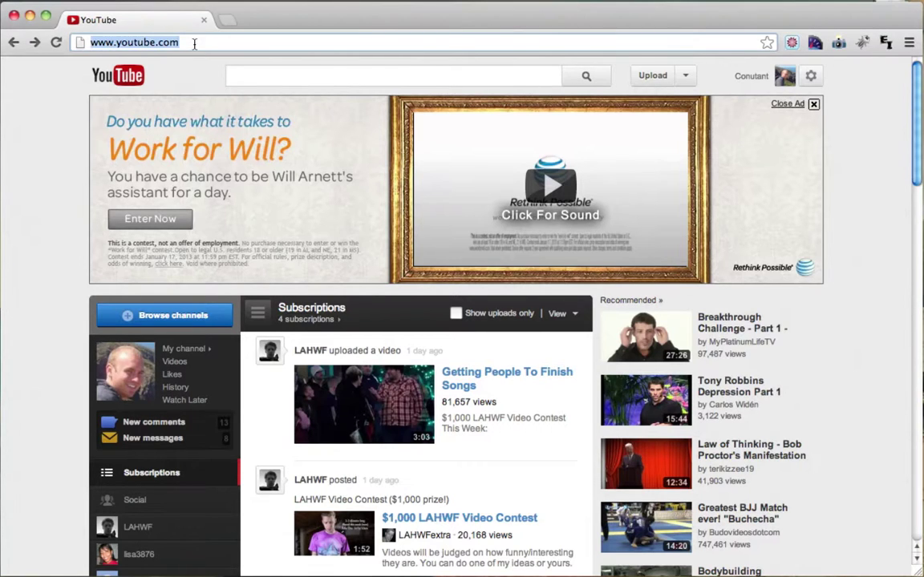
{"action": "type", "text": "www.google"}
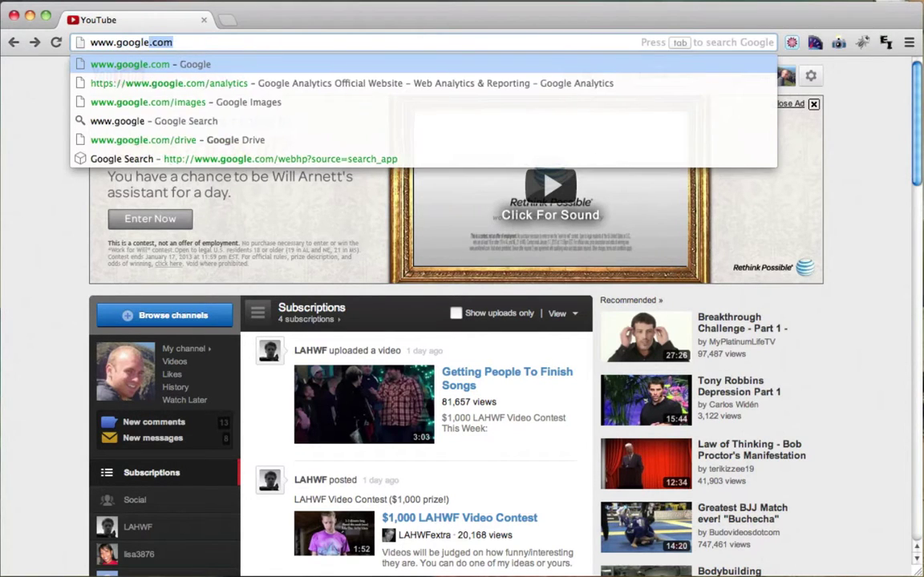
{"action": "type", "text": ".com"}
{"action": "key", "text": "Return"}
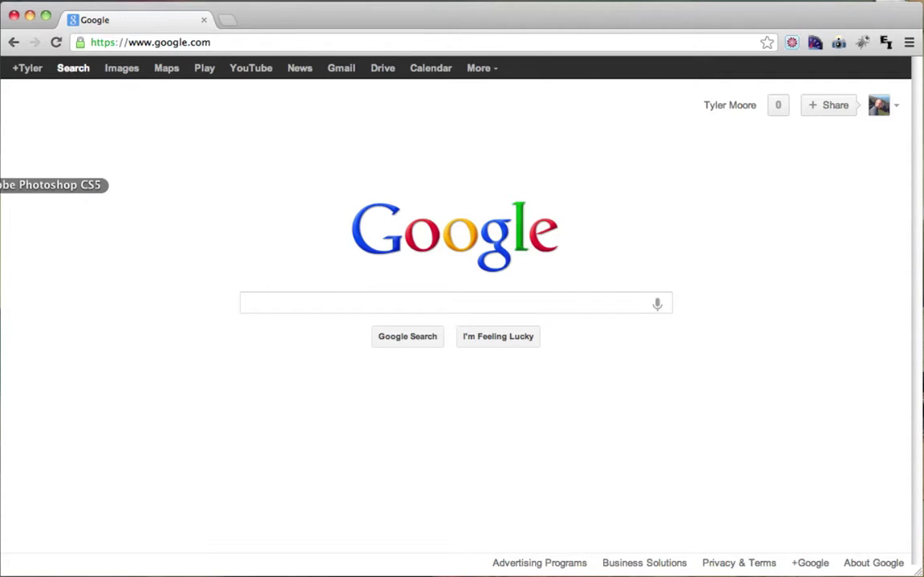
{"action": "left_click", "coordinate": [2, 185]}
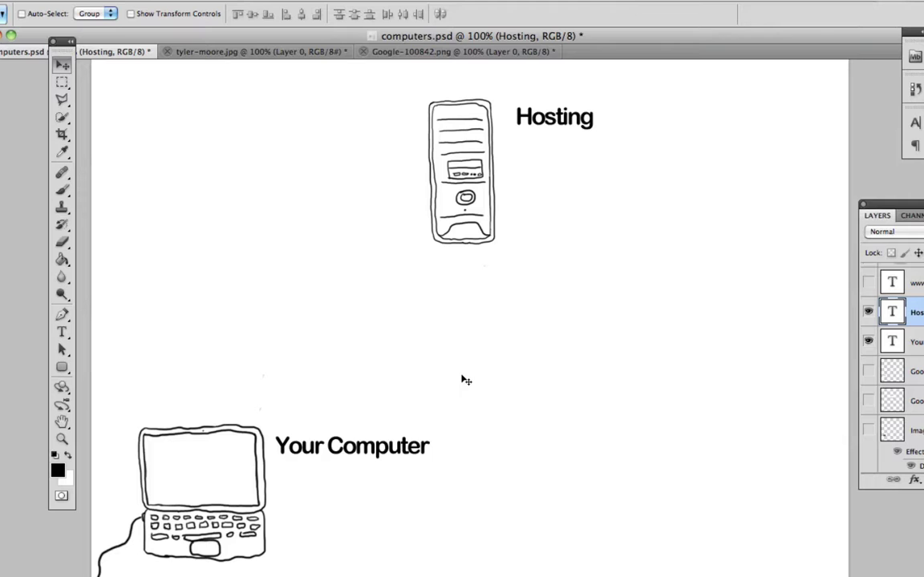
{"action": "left_click", "coordinate": [869, 285]}
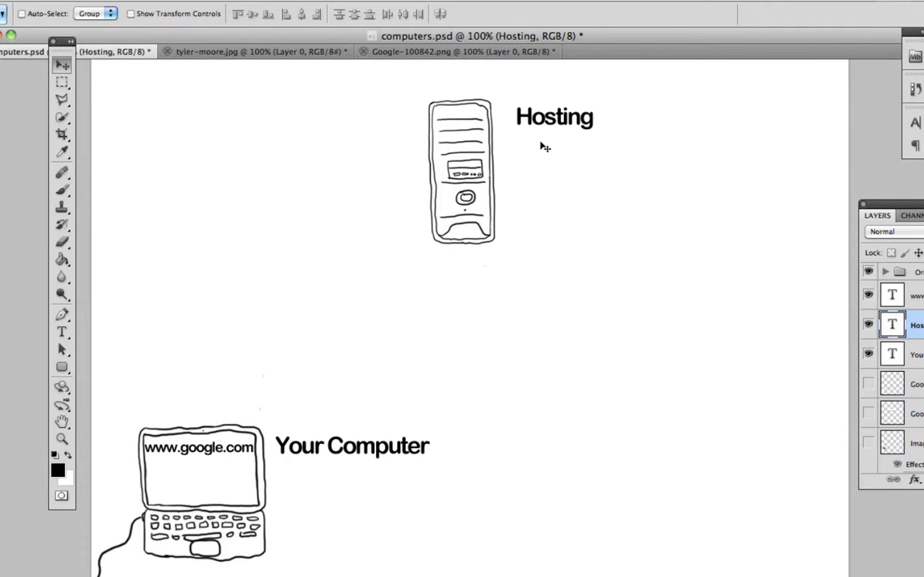
{"action": "left_click", "coordinate": [868, 412]}
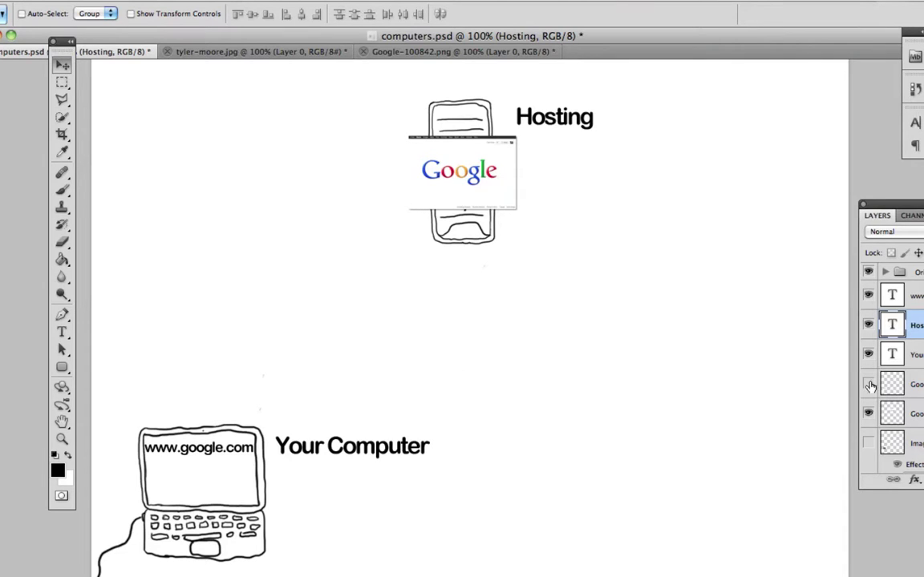
- Add a new layer and brush one arrow from the laptop to the Hosting computer and another back to the laptop
{"action": "key", "text": "super+alt+shift+n"}
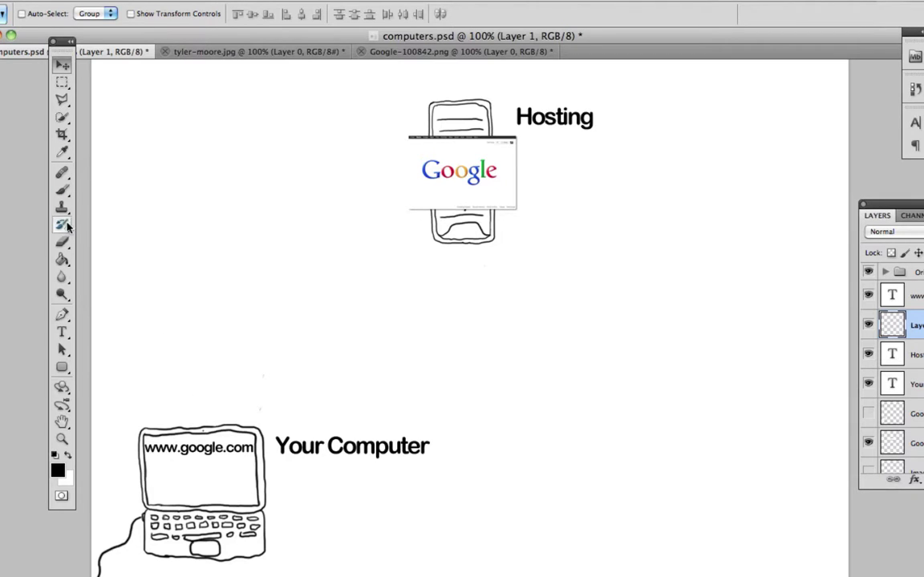
{"action": "left_click", "coordinate": [69, 192]}
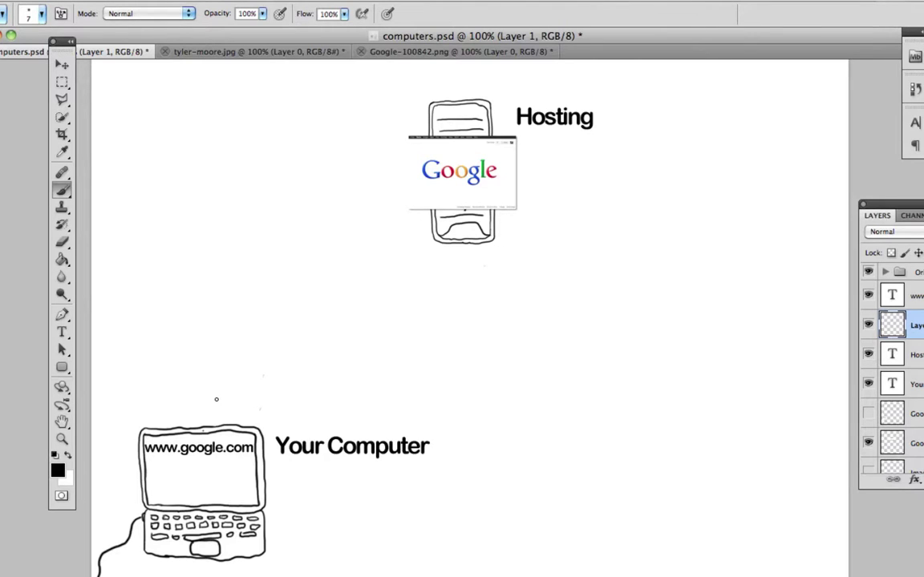
{"action": "mouse_move", "coordinate": [200, 422]}
{"action": "left_mouse_down"}
{"action": "mouse_move", "coordinate": [231, 325]}
{"action": "mouse_move", "coordinate": [346, 226]}
{"action": "mouse_move", "coordinate": [401, 208]}
{"action": "mouse_move", "coordinate": [386, 234]}
{"action": "left_mouse_up"}
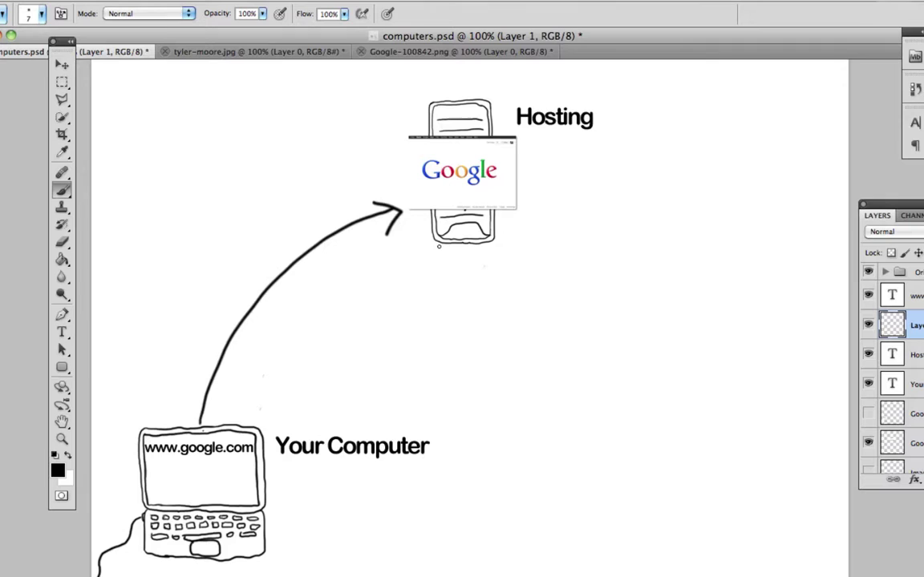
{"action": "mouse_move", "coordinate": [430, 238]}
{"action": "left_mouse_down"}
{"action": "mouse_move", "coordinate": [340, 316]}
{"action": "mouse_move", "coordinate": [253, 416]}
{"action": "mouse_move", "coordinate": [282, 426]}
{"action": "left_mouse_up"}
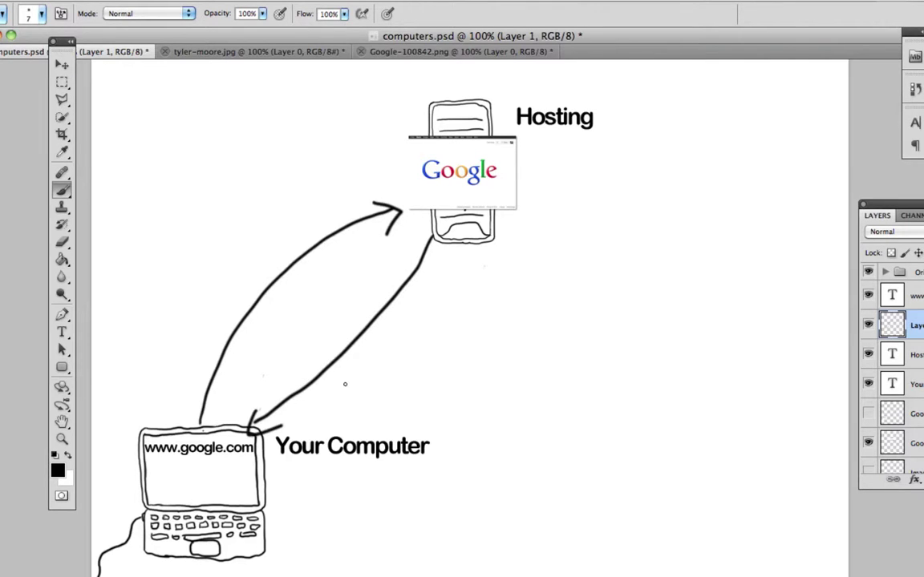
- Show the Google page image on the laptop screen and brush over the request and return arrows a second time
{"action": "left_click", "coordinate": [868, 414]}
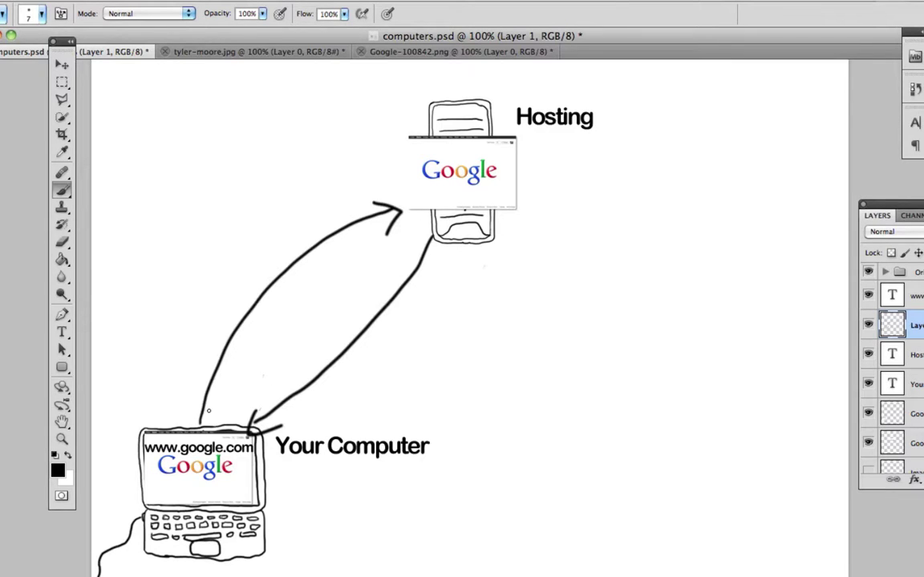
{"action": "mouse_move", "coordinate": [205, 415]}
{"action": "left_mouse_down"}
{"action": "mouse_move", "coordinate": [277, 276]}
{"action": "mouse_move", "coordinate": [353, 259]}
{"action": "mouse_move", "coordinate": [398, 210]}
{"action": "left_mouse_up"}
{"action": "left_click_drag", "start_coordinate": [425, 240], "coordinate": [250, 425]}
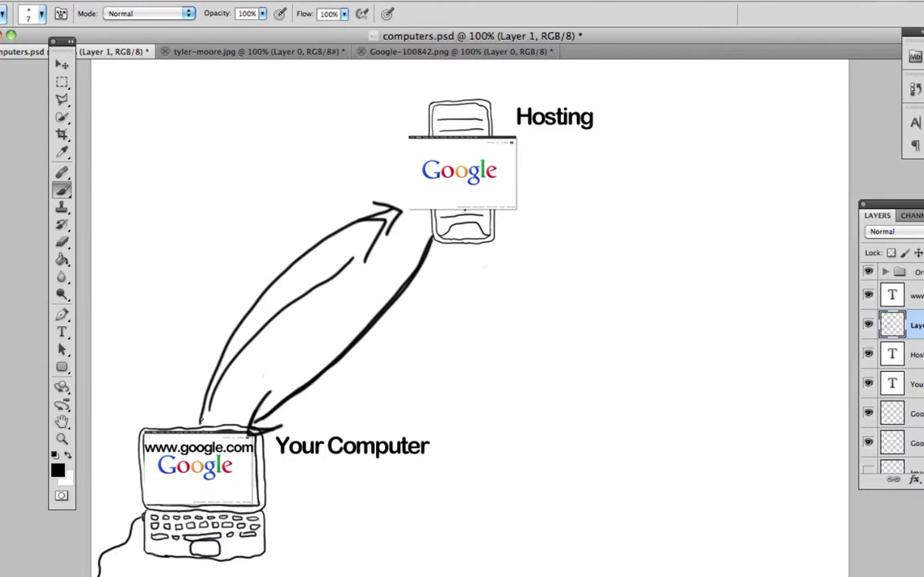
{"action": "mouse_move", "coordinate": [200, 414]}
{"action": "left_mouse_down"}
{"action": "mouse_move", "coordinate": [241, 474]}
{"action": "mouse_move", "coordinate": [277, 419]}
{"action": "left_mouse_up"}
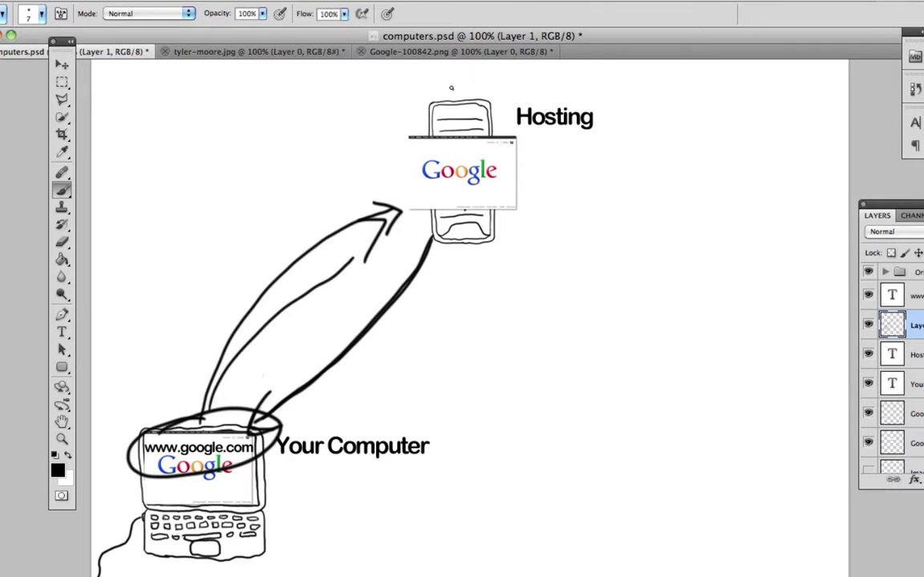
{"action": "mouse_move", "coordinate": [450, 89]}
{"action": "left_mouse_down"}
{"action": "mouse_move", "coordinate": [391, 202]}
{"action": "mouse_move", "coordinate": [558, 213]}
{"action": "mouse_move", "coordinate": [392, 131]}
{"action": "left_mouse_up"}
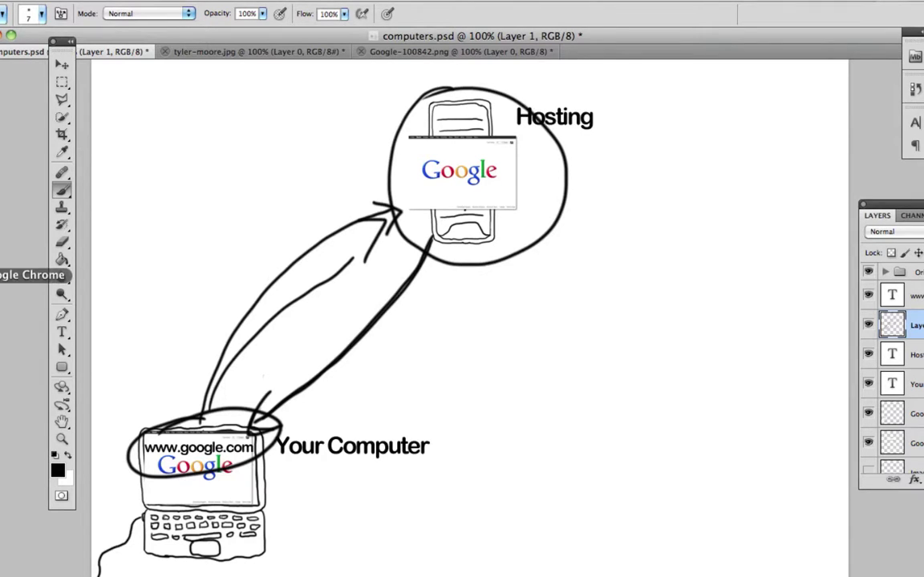
{"action": "left_click", "coordinate": [2, 275]}
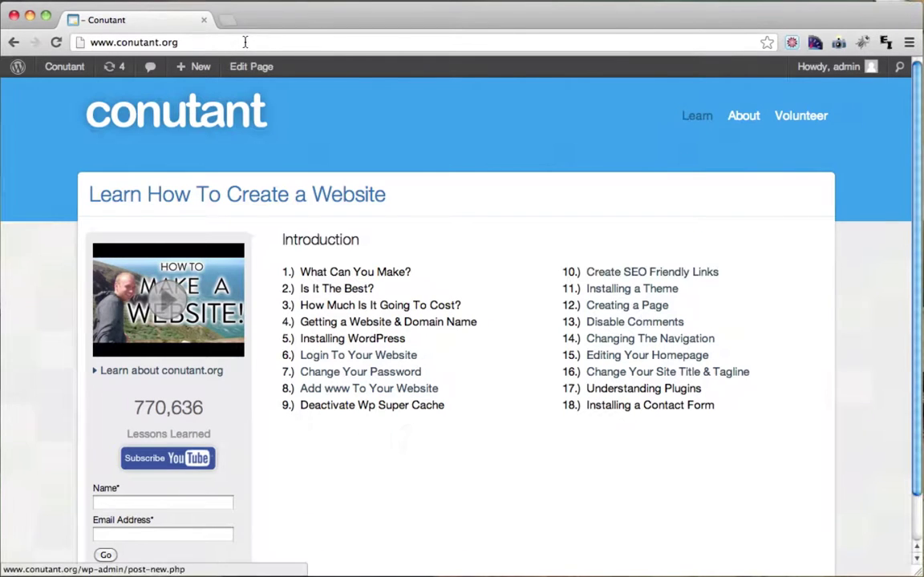
{"action": "left_click", "coordinate": [234, 42]}
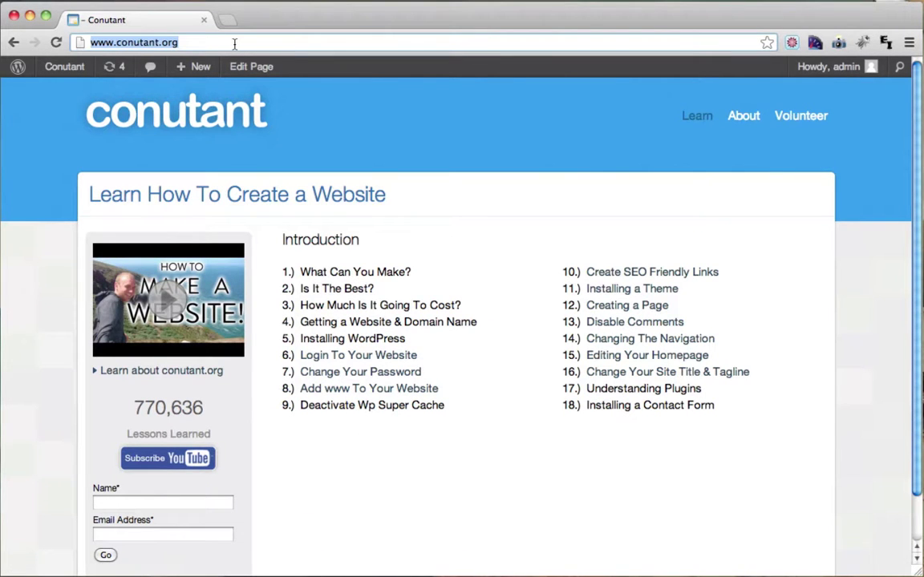
{"action": "type", "text": "w"}
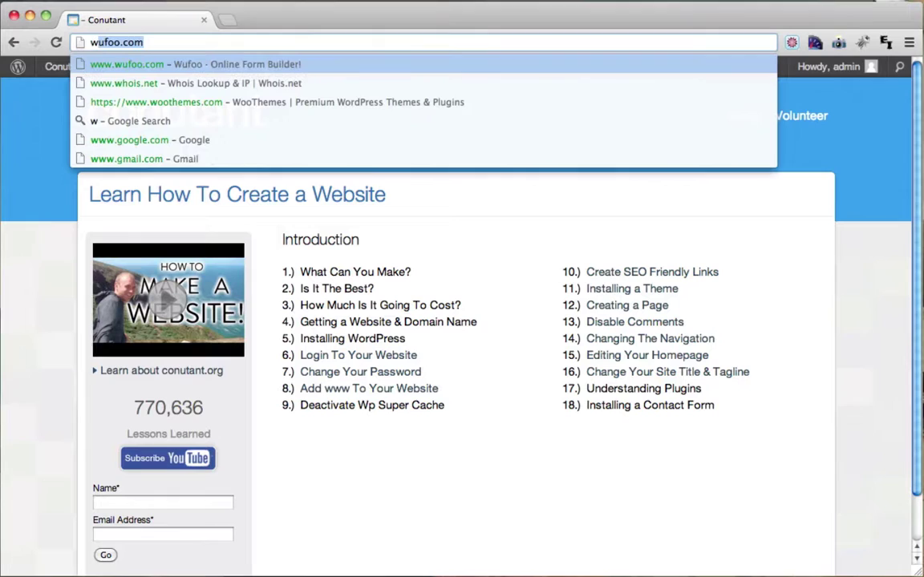
{"action": "type", "text": "w"}
{"action": "type", "text": "w.google"}
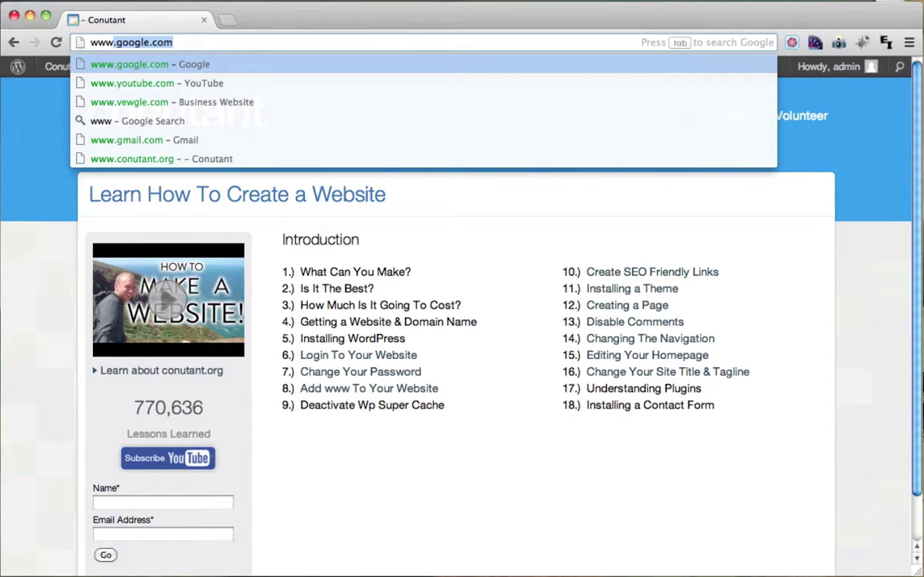
{"action": "type", "text": ".com"}
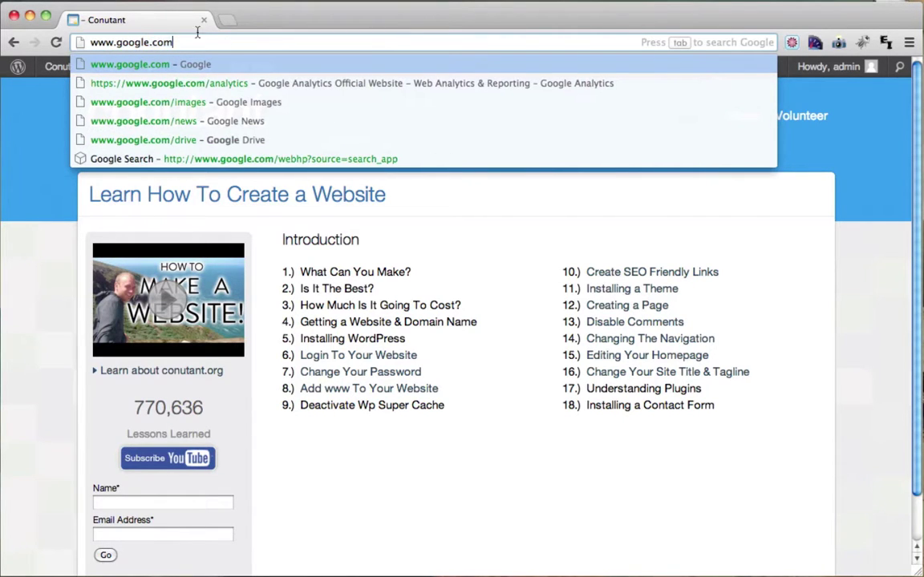
{"action": "left_click_drag", "start_coordinate": [184, 46], "coordinate": [76, 41]}
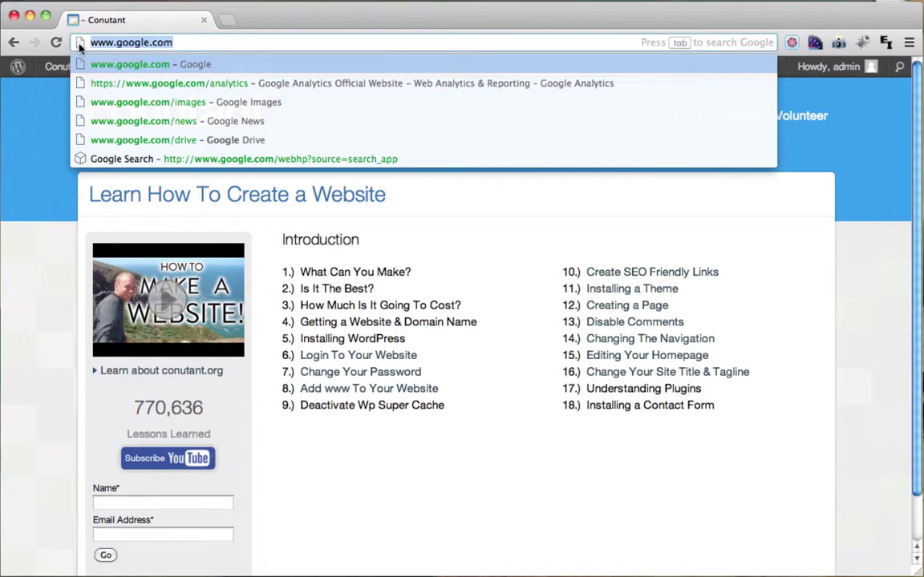
{"action": "left_click", "coordinate": [196, 46]}
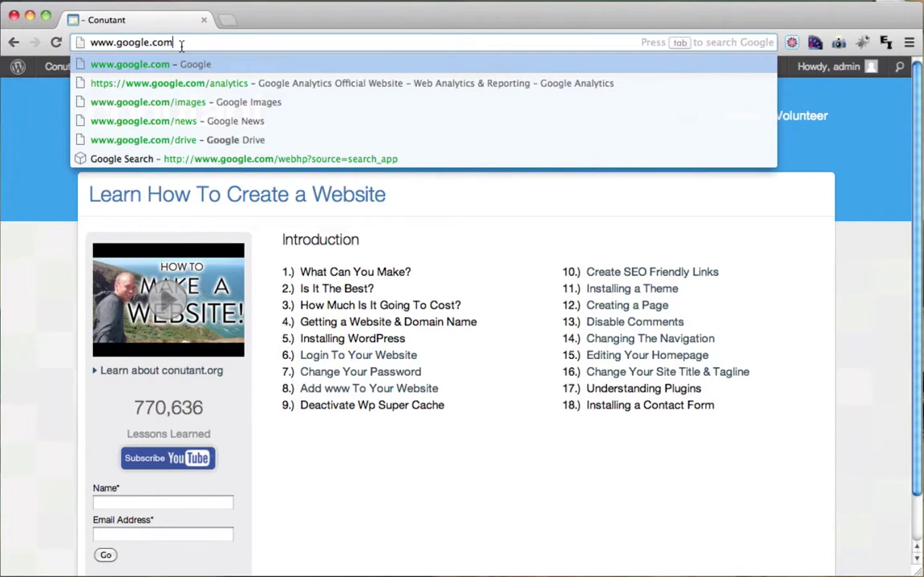
{"action": "left_click_drag", "start_coordinate": [181, 44], "coordinate": [73, 45]}
{"action": "left_click", "coordinate": [178, 44]}
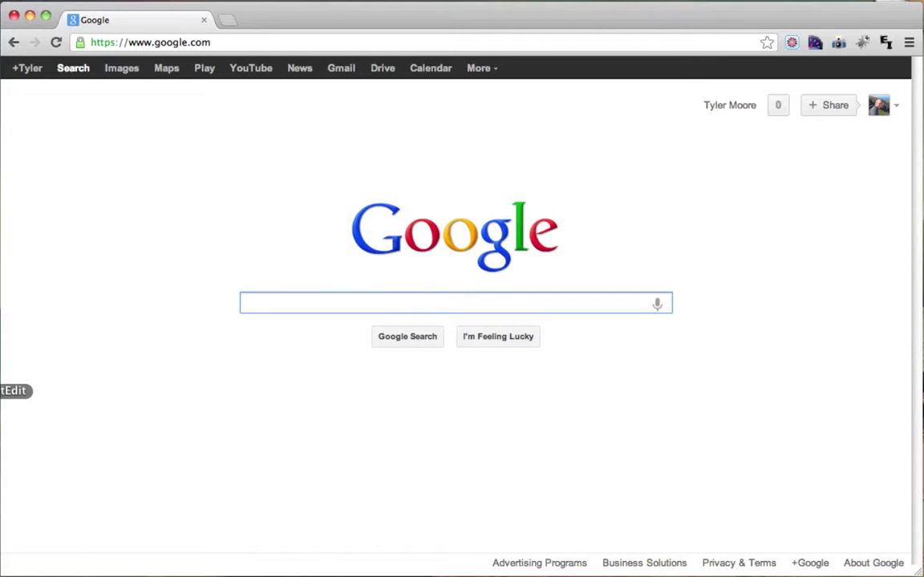
- Switch to the TextEdit cost note, add "$15 Per Year" to the Website Name line, and widen the note window
{"action": "left_click", "coordinate": [1, 390]}
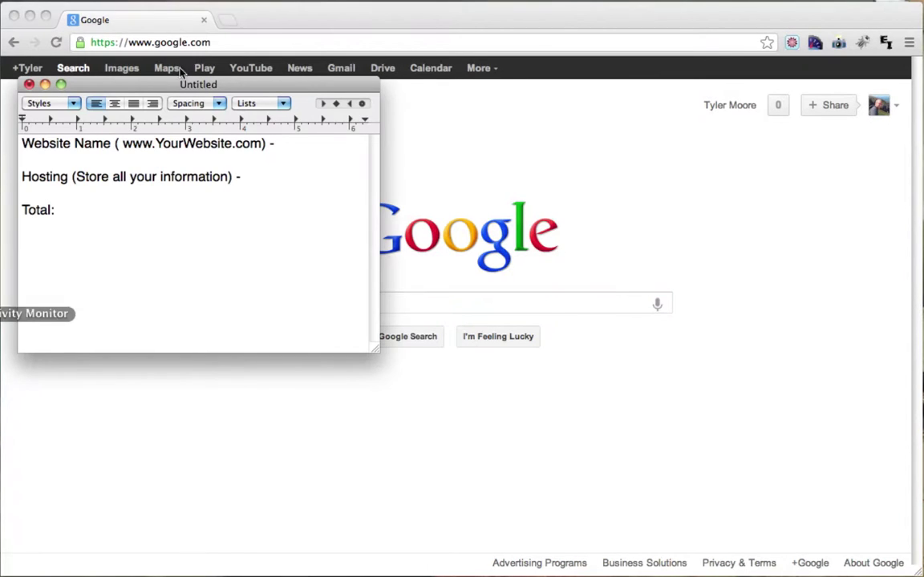
{"action": "left_click_drag", "start_coordinate": [158, 84], "coordinate": [189, 141]}
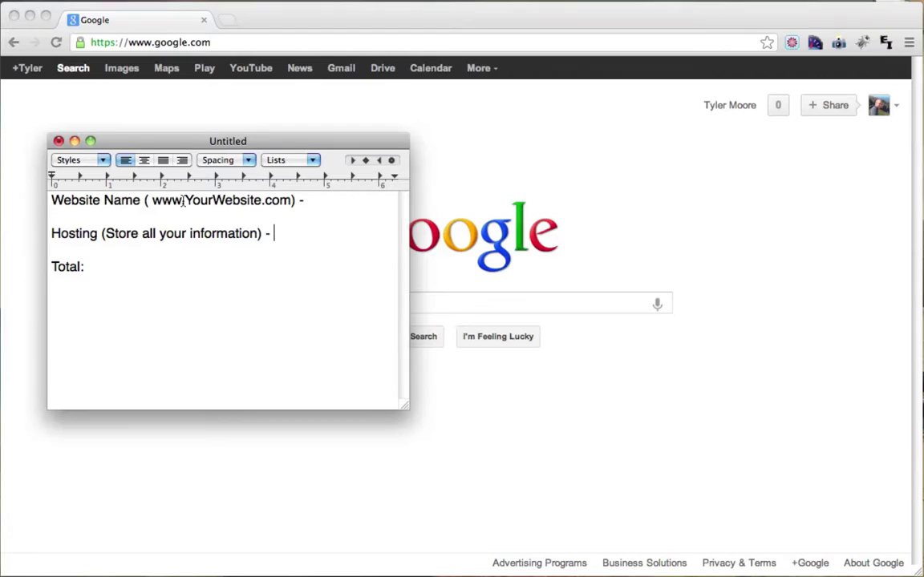
{"action": "left_click_drag", "start_coordinate": [184, 200], "coordinate": [293, 203]}
{"action": "left_click", "coordinate": [286, 202]}
{"action": "left_click", "coordinate": [337, 204]}
{"action": "type", "text": "$15 Per Year"}
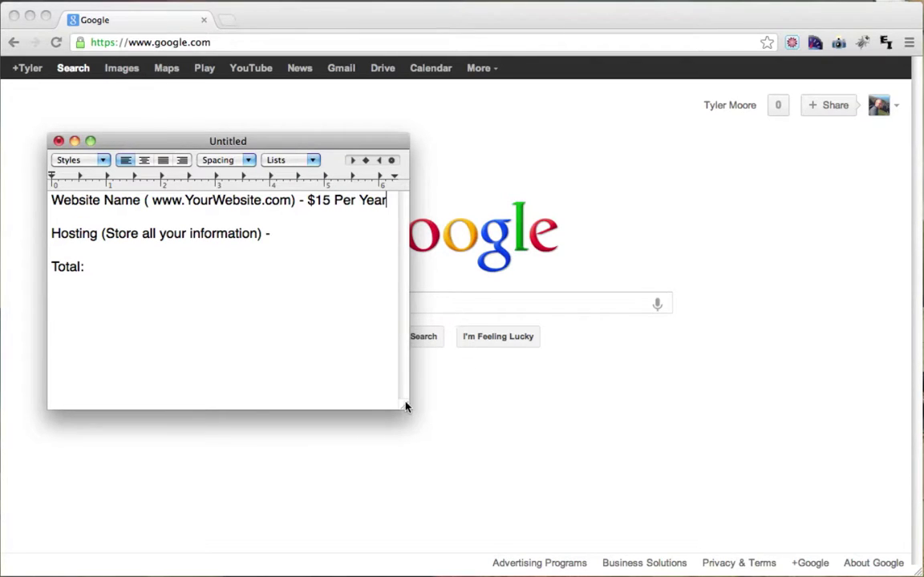
{"action": "left_click_drag", "start_coordinate": [407, 404], "coordinate": [513, 420]}
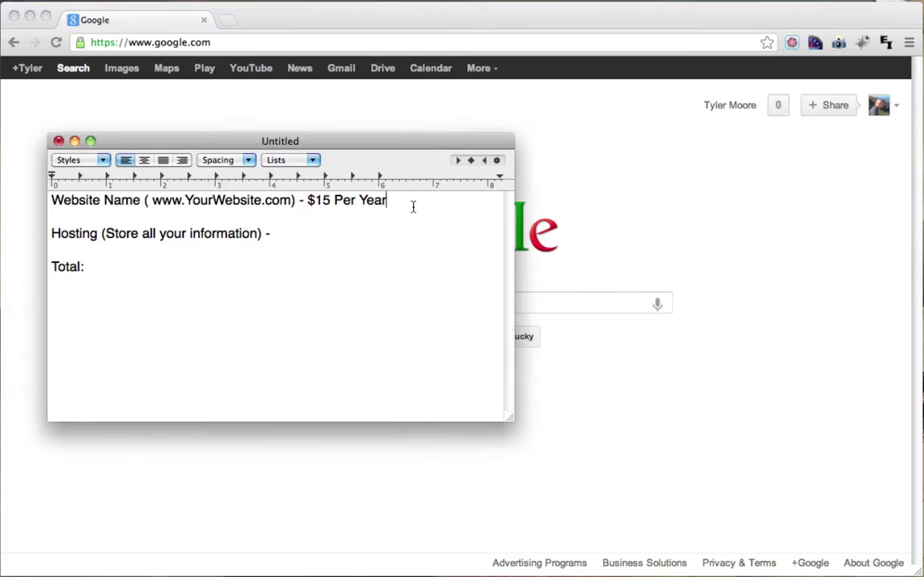
{"action": "left_click_drag", "start_coordinate": [389, 200], "coordinate": [307, 201]}
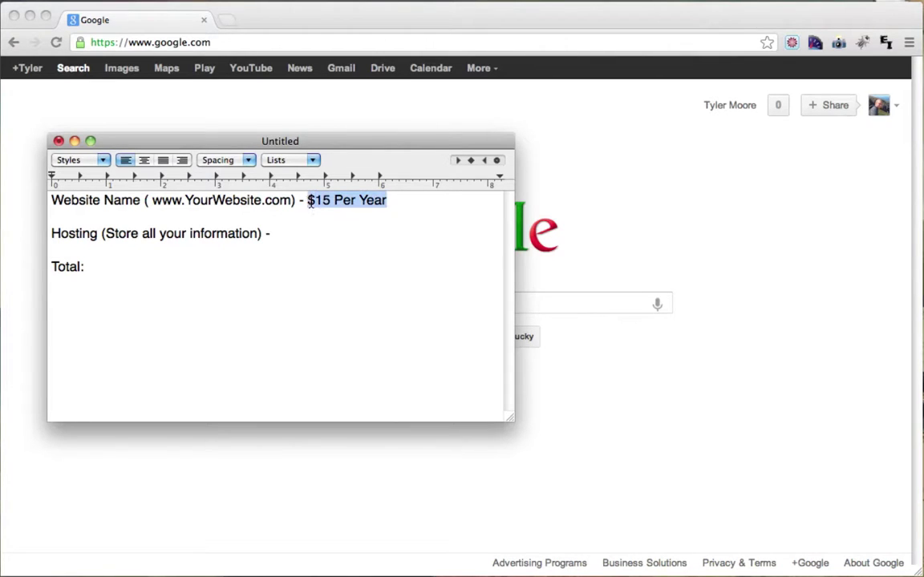
{"action": "left_click", "coordinate": [307, 201]}
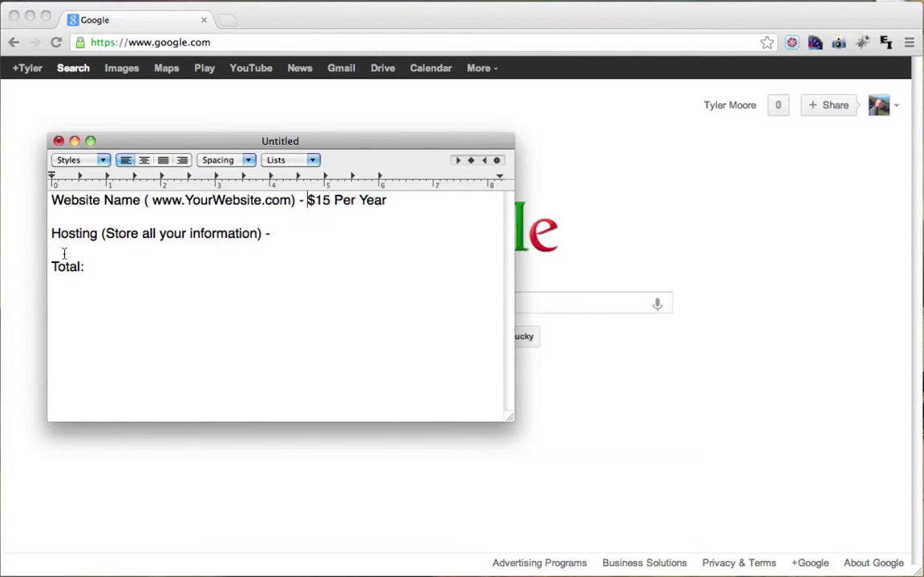
- Highlight the Hosting line's description, reposition the note window, and add "$10 Month" as the hosting price
{"action": "left_click_drag", "start_coordinate": [52, 234], "coordinate": [230, 234]}
{"action": "left_click", "coordinate": [228, 234]}
{"action": "left_click_drag", "start_coordinate": [105, 233], "coordinate": [257, 233]}
{"action": "left_click", "coordinate": [257, 233]}
{"action": "left_click_drag", "start_coordinate": [457, 142], "coordinate": [423, 132]}
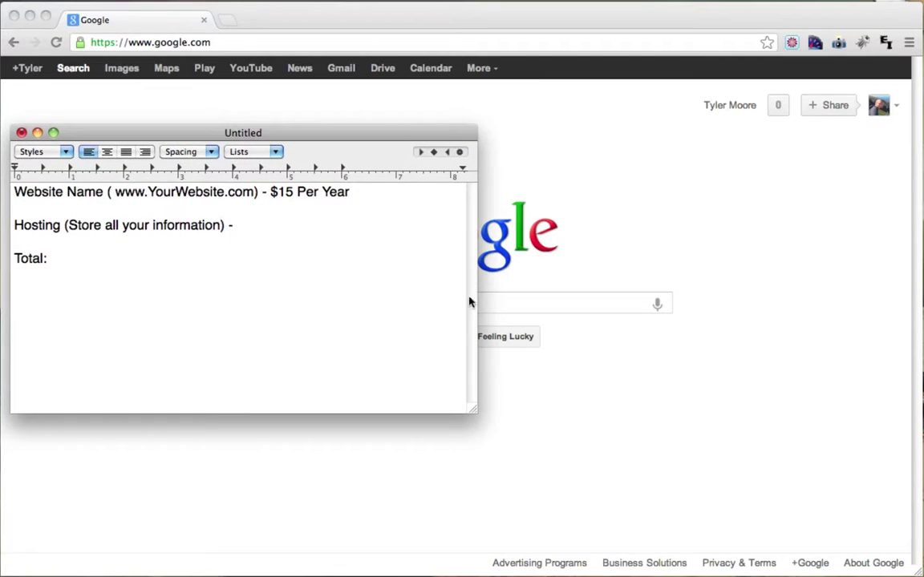
{"action": "left_click", "coordinate": [267, 234]}
{"action": "type", "text": "$10 Month"}
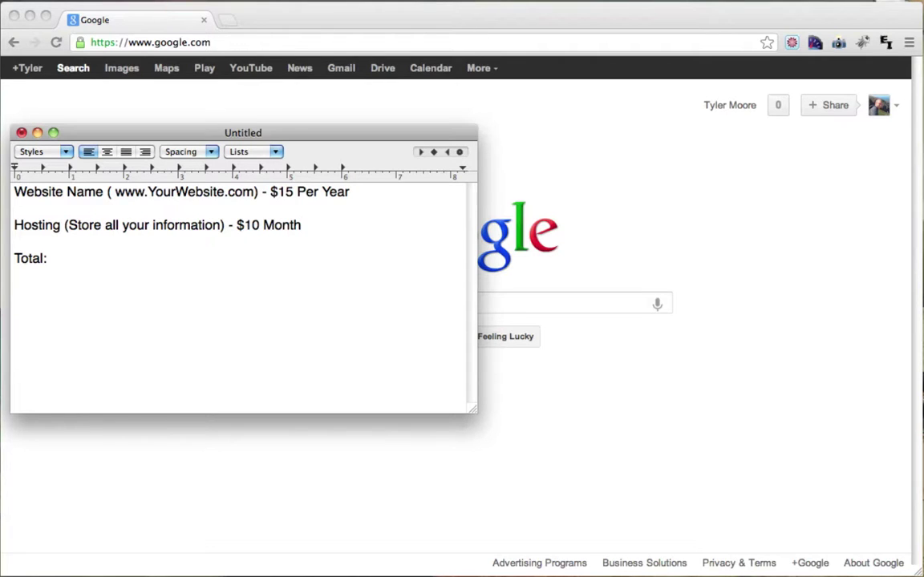
- Highlight the whole Hosting line with its monthly price several times, then clear the selection
{"action": "left_click_drag", "start_coordinate": [311, 230], "coordinate": [15, 226]}
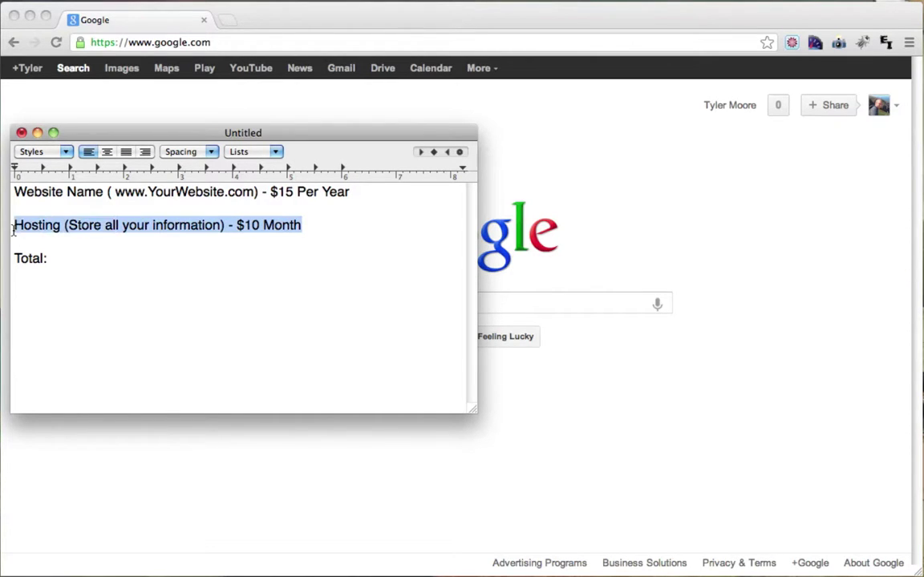
{"action": "left_click", "coordinate": [344, 232]}
{"action": "left_click_drag", "start_coordinate": [309, 228], "coordinate": [10, 230]}
{"action": "left_click", "coordinate": [346, 227]}
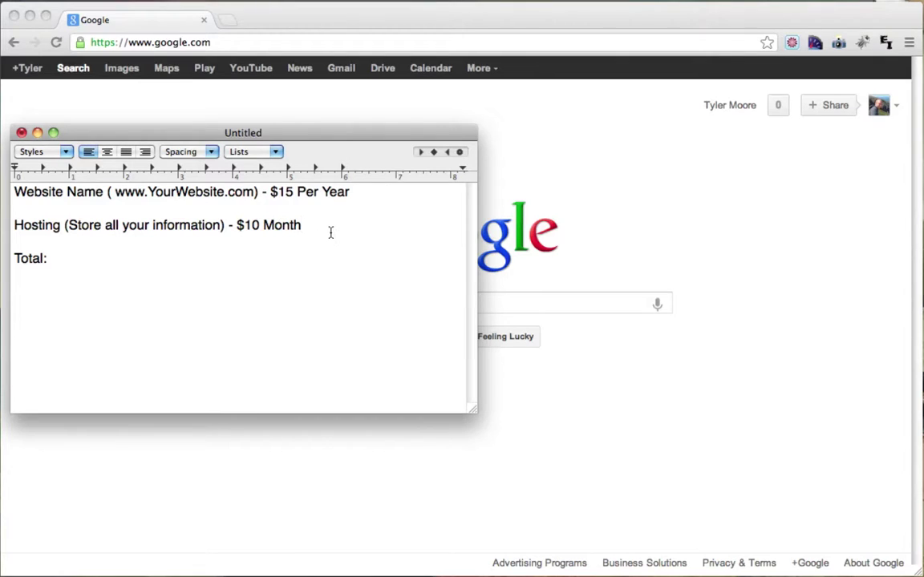
{"action": "left_click_drag", "start_coordinate": [322, 232], "coordinate": [14, 226]}
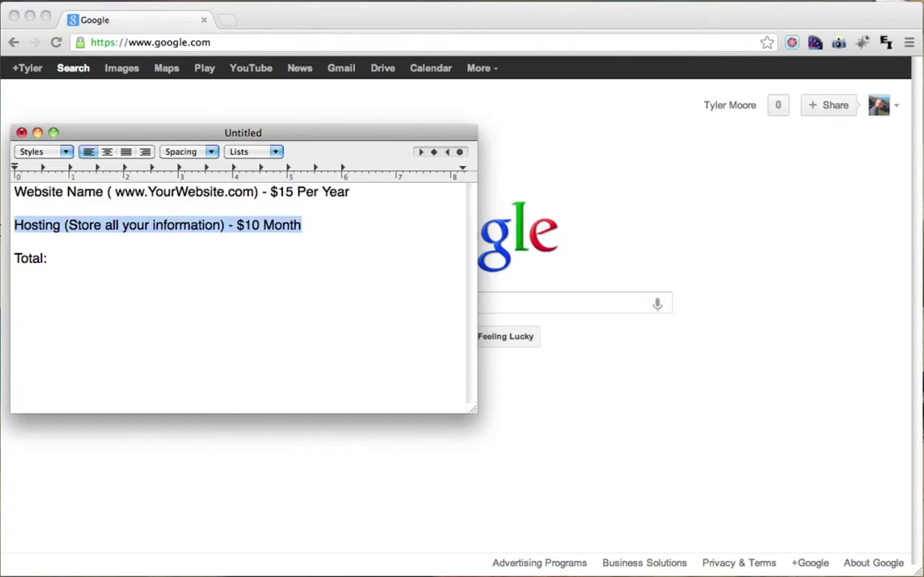
{"action": "left_click", "coordinate": [337, 237]}
- Enter "$25" as the Total and highlight the Website Name and Hosting lines that make it up
{"action": "left_click", "coordinate": [112, 268]}
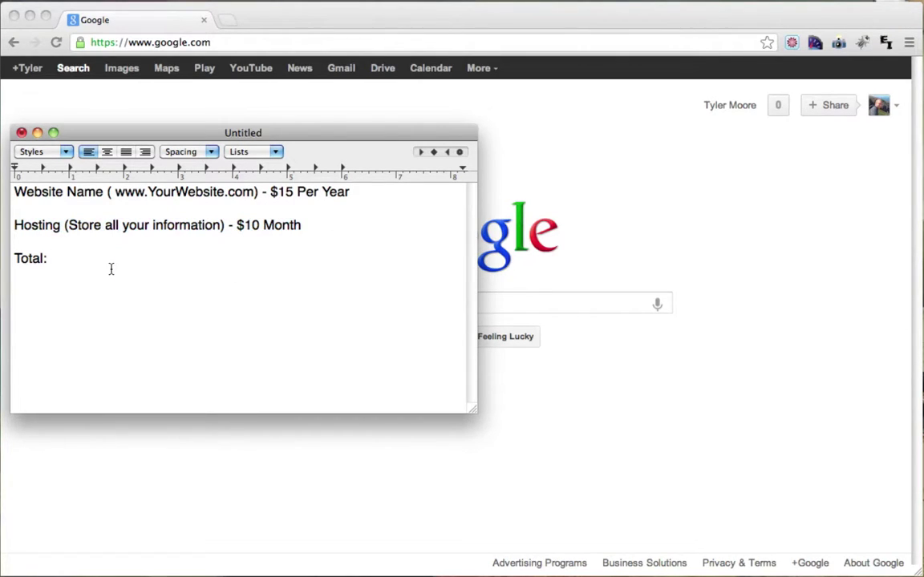
{"action": "type", "text": "$25"}
{"action": "left_click", "coordinate": [329, 226]}
{"action": "left_click_drag", "start_coordinate": [329, 226], "coordinate": [11, 181]}
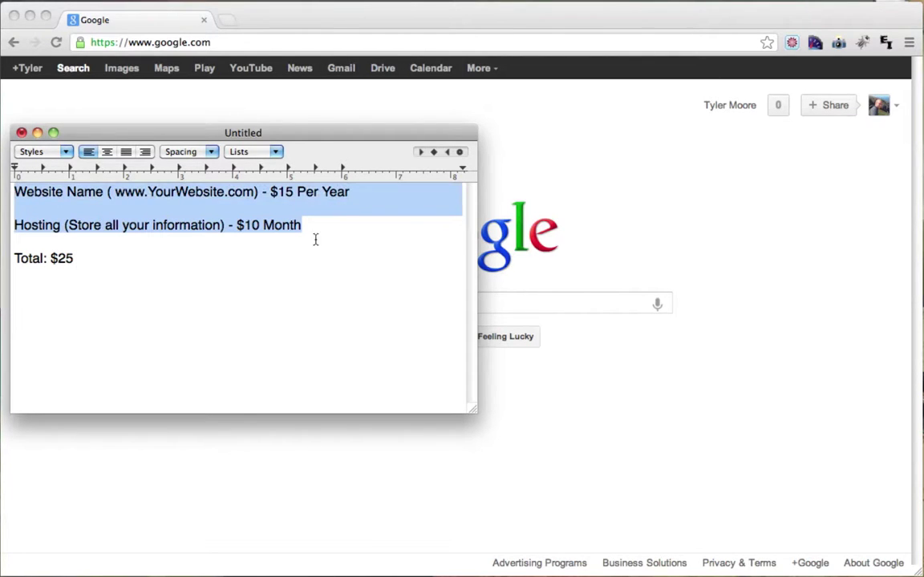
{"action": "left_click", "coordinate": [388, 254]}
{"action": "left_click", "coordinate": [258, 98]}
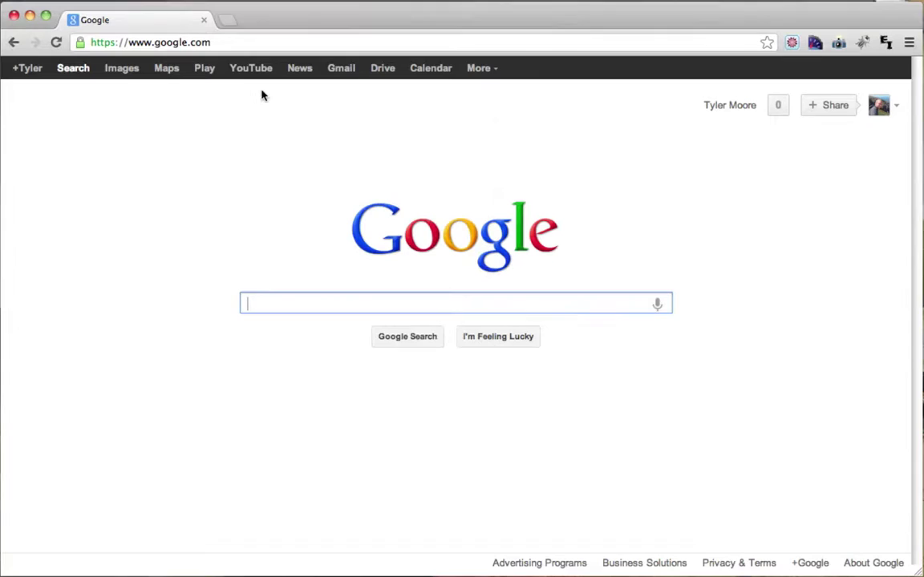
{"action": "left_click", "coordinate": [253, 48]}
{"action": "type", "text": "www."}
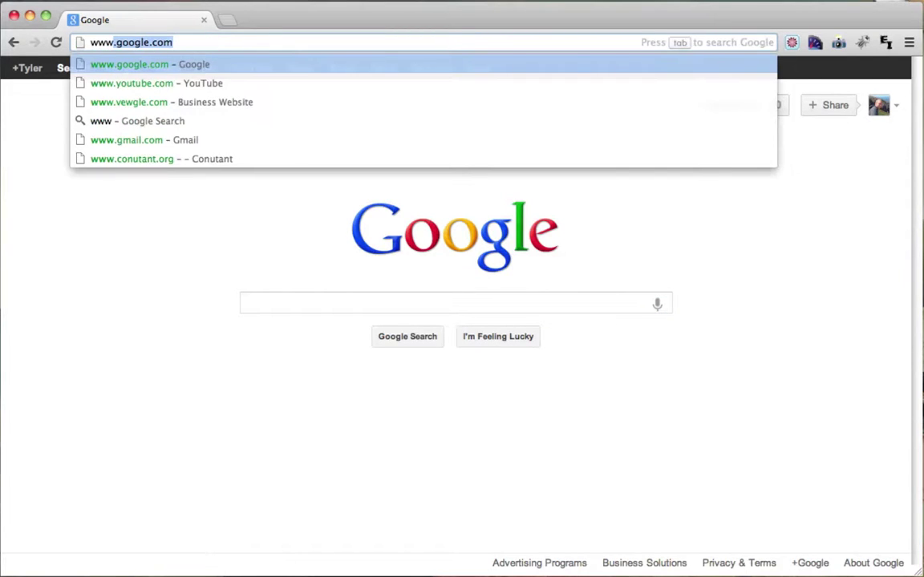
{"action": "type", "text": "hostgator.com"}
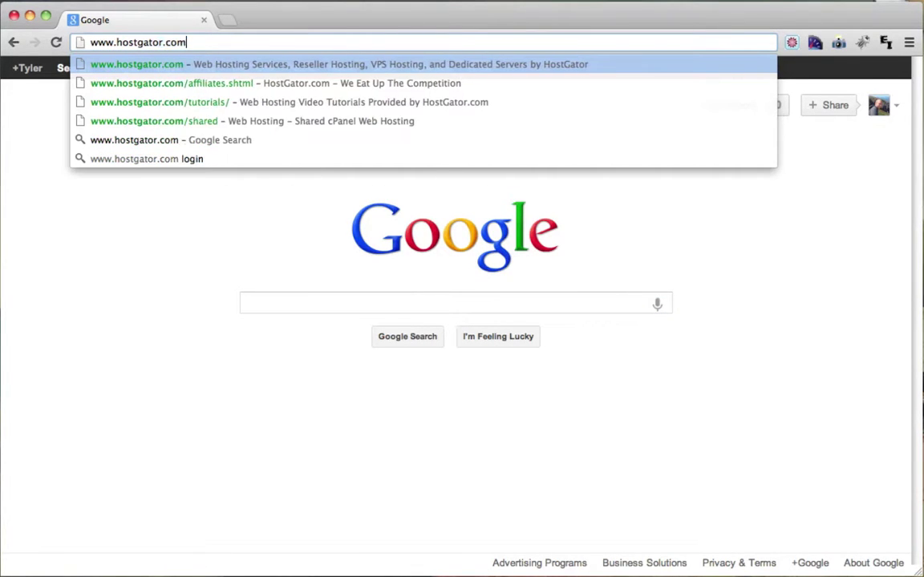
{"action": "key", "text": "Return"}
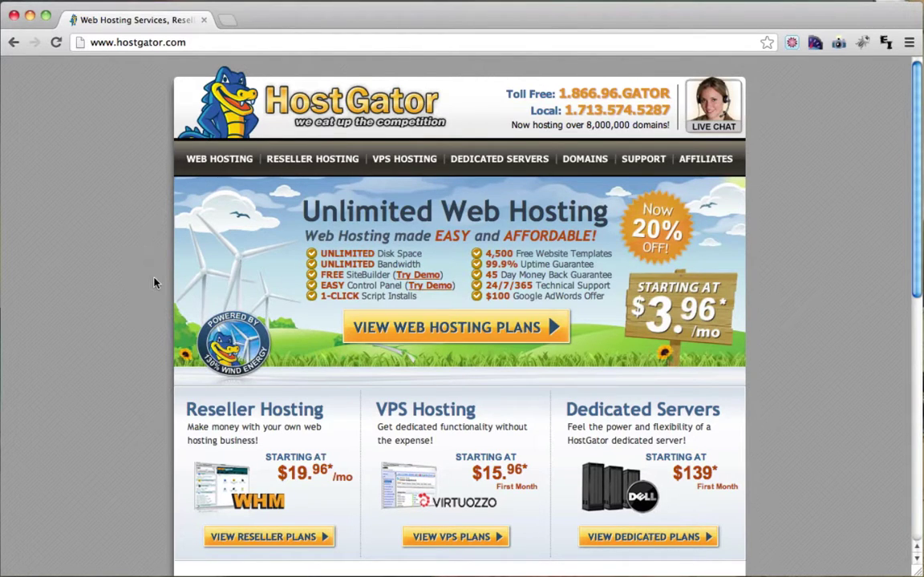
- Open HostGator's Web Hosting page and view the Hatchling, Baby and Business plans
{"action": "left_click", "coordinate": [215, 160]}
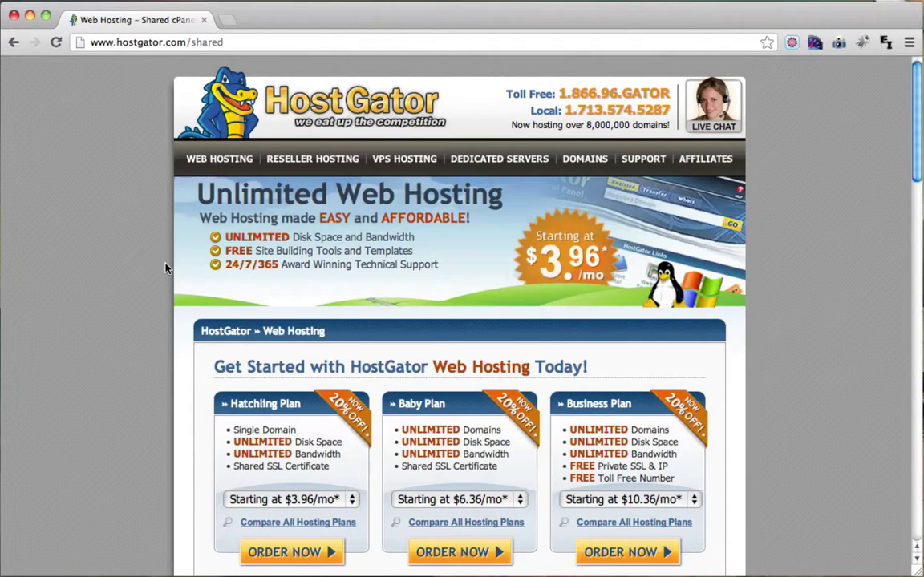
{"action": "scroll", "coordinate": [166, 267], "scroll_direction": "down", "scroll_amount": 3}
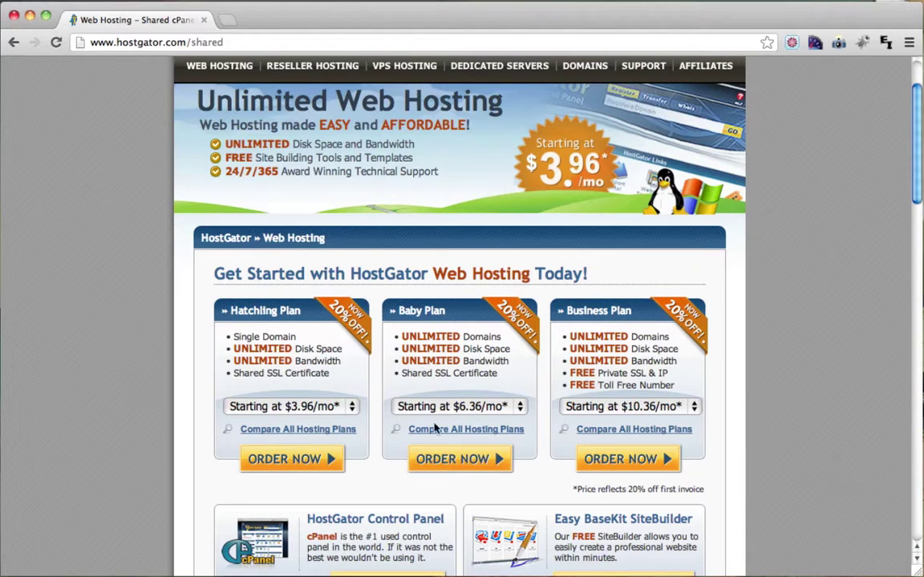
{"action": "scroll", "coordinate": [481, 344], "scroll_direction": "down", "scroll_amount": 1}
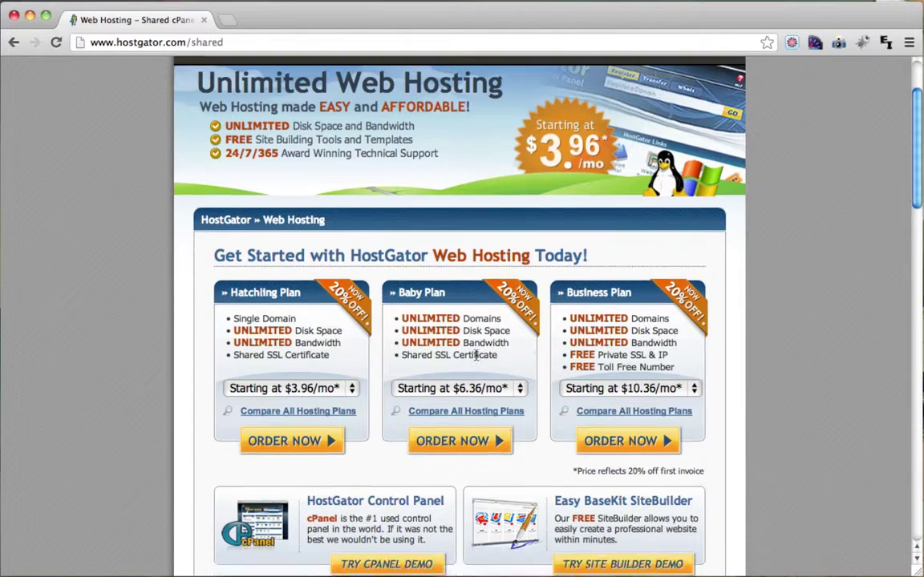
- Choose monthly billing at $7.96/mo for the Baby Plan and start its order
{"action": "left_click", "coordinate": [522, 388]}
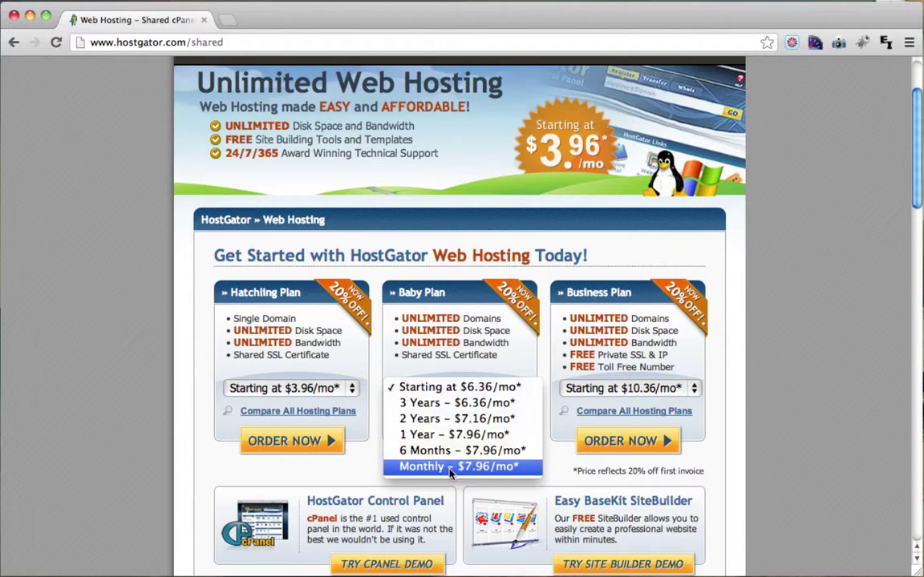
{"action": "key", "text": "Up"}
{"action": "key", "text": "Up"}
{"action": "key", "text": "Down"}
{"action": "left_click", "coordinate": [446, 473]}
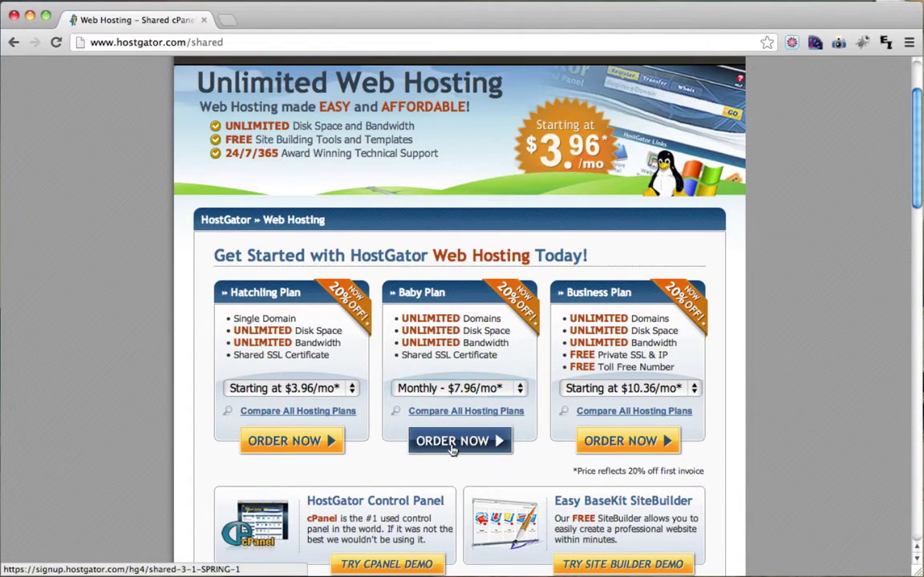
{"action": "left_click", "coordinate": [451, 451]}
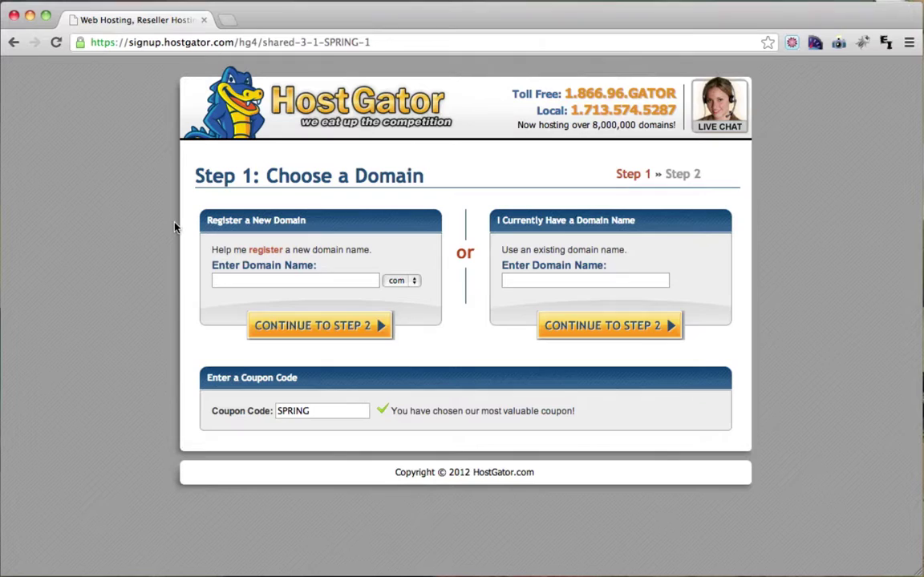
- Enter YourWebsite as the new domain to register, with the com extension
{"action": "type", "text": "YourWebsite"}
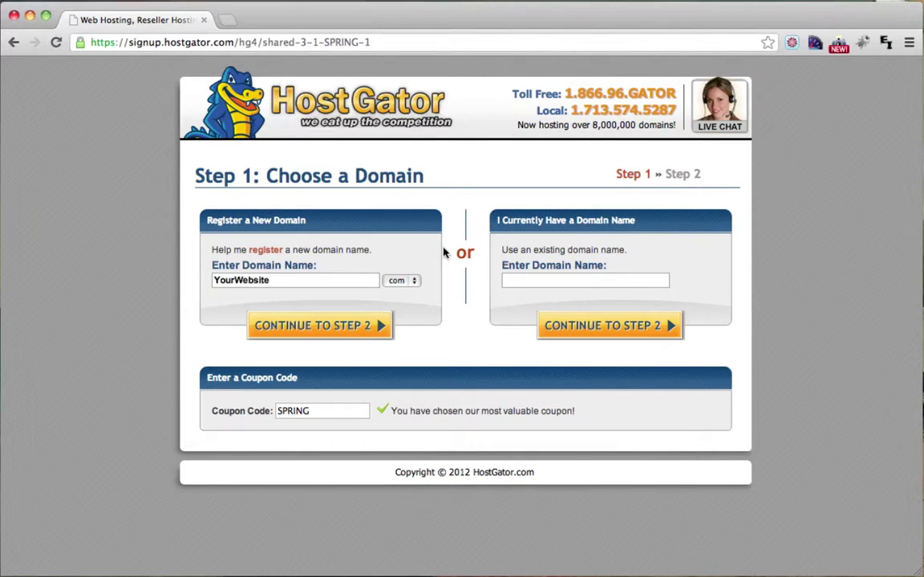
{"action": "left_click", "coordinate": [401, 282]}
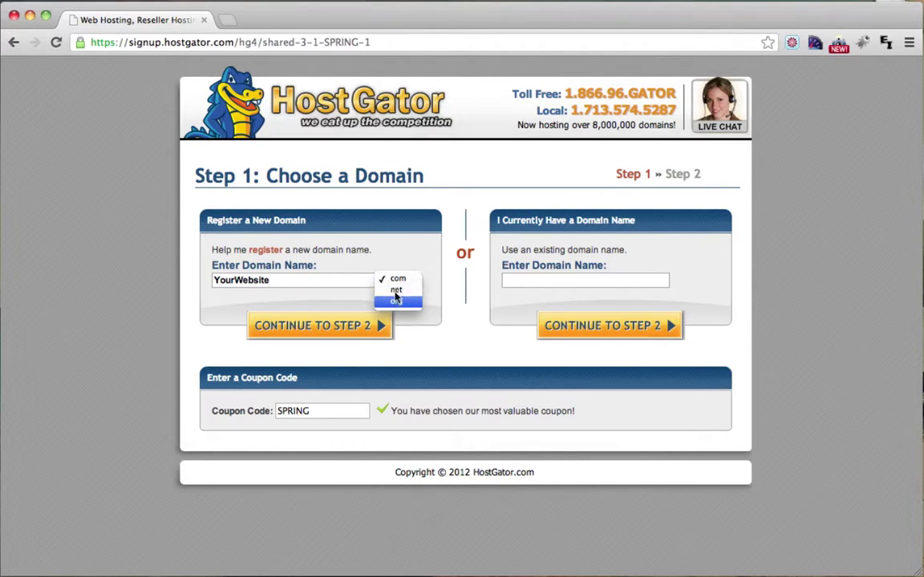
{"action": "left_click", "coordinate": [396, 280]}
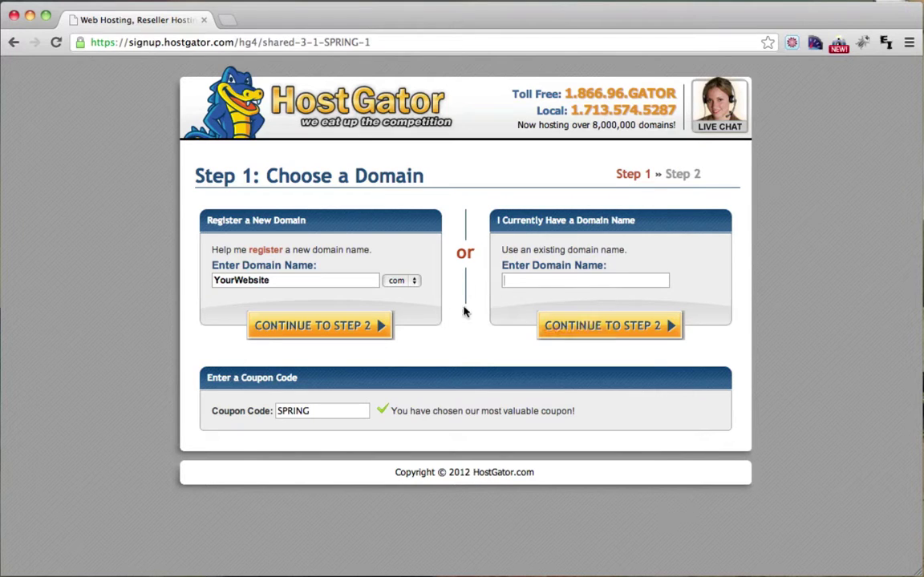
- Replace the new domain name with simpleiskey and highlight it briefly
{"action": "double_click", "coordinate": [295, 284]}
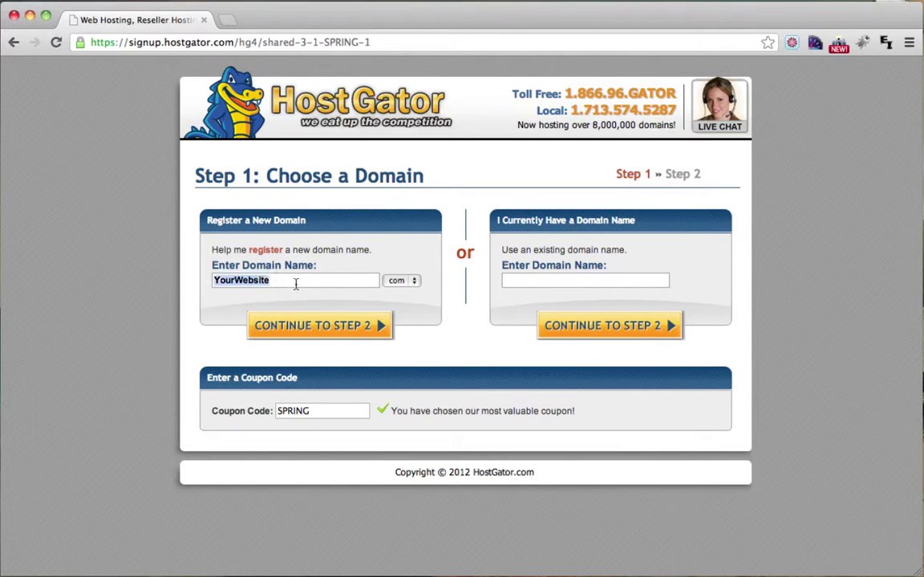
{"action": "type", "text": "s"}
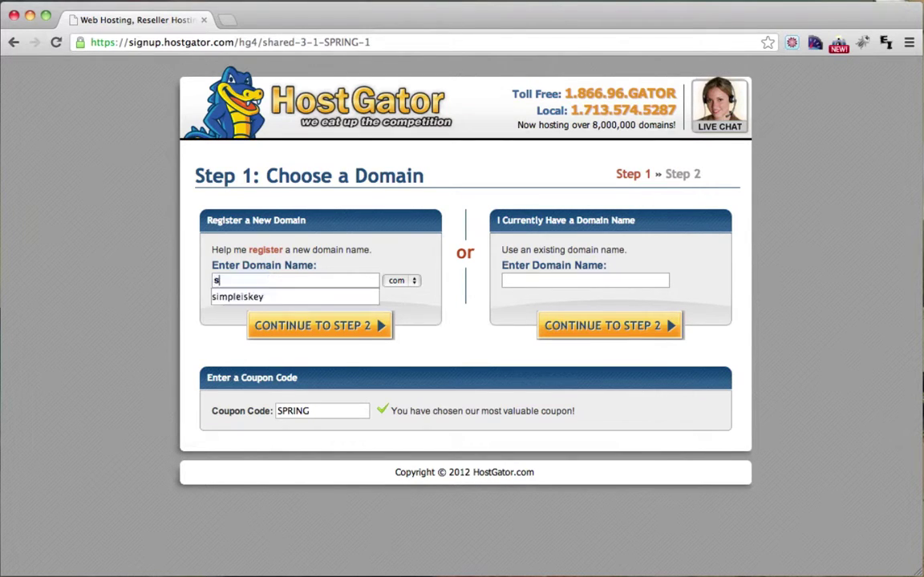
{"action": "left_click", "coordinate": [261, 299]}
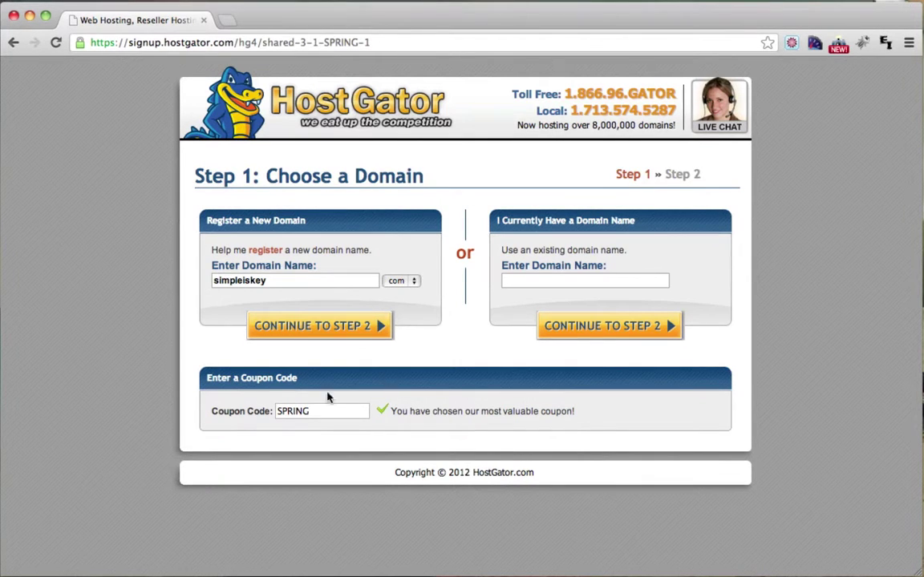
{"action": "left_click_drag", "start_coordinate": [293, 283], "coordinate": [191, 282]}
{"action": "left_click", "coordinate": [308, 284]}
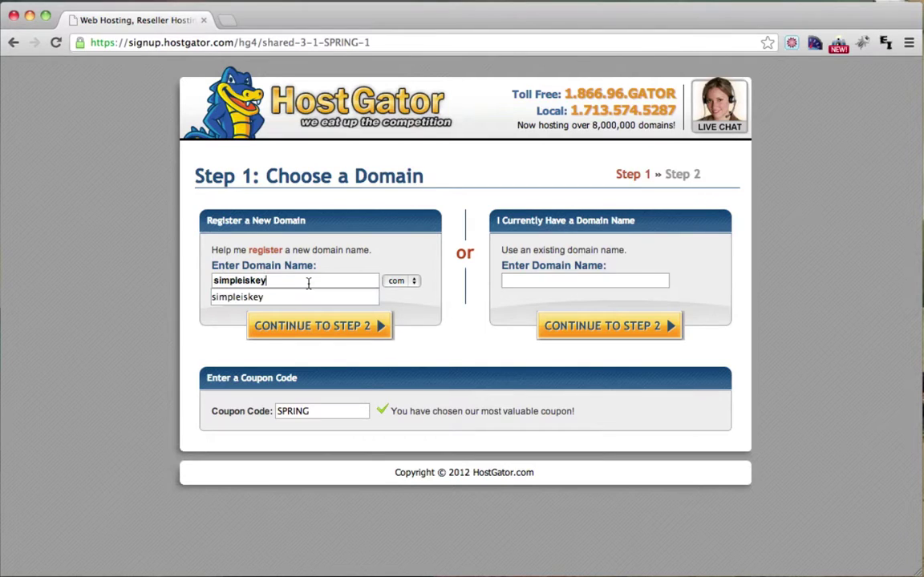
{"action": "left_click", "coordinate": [350, 256]}
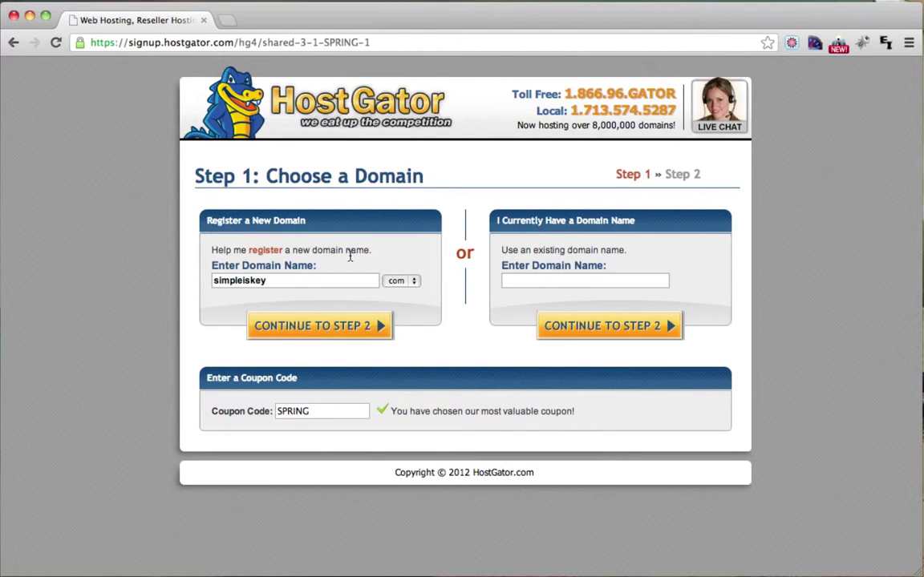
- Replace the coupon code with yougator27 and continue the new domain registration to Step 2
{"action": "left_click", "coordinate": [541, 284]}
{"action": "double_click", "coordinate": [322, 411]}
{"action": "type", "text": "you"}
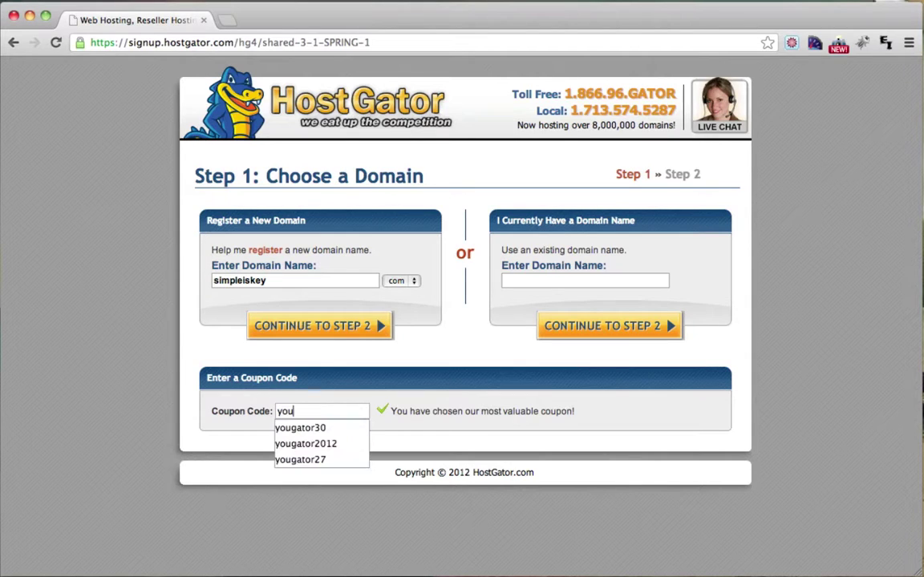
{"action": "type", "text": "gator27"}
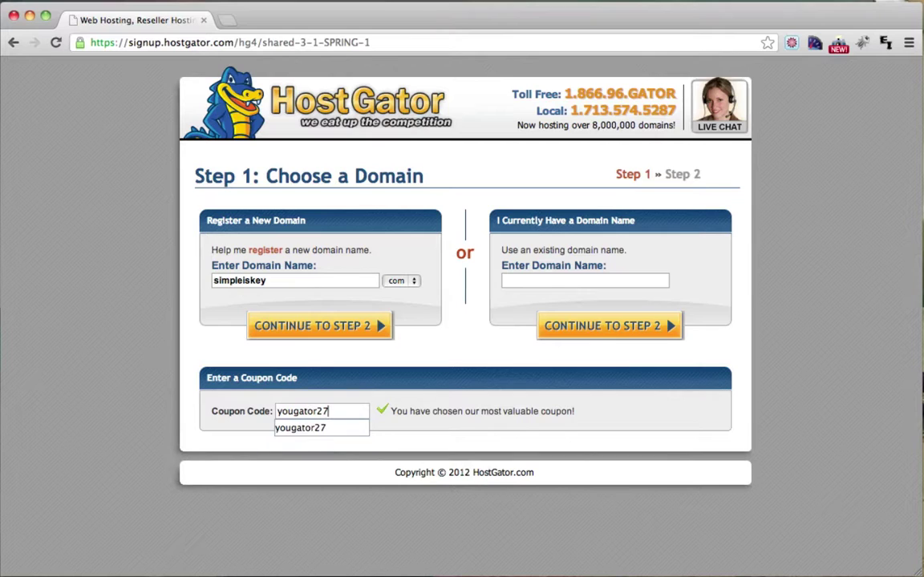
{"action": "left_click", "coordinate": [447, 401]}
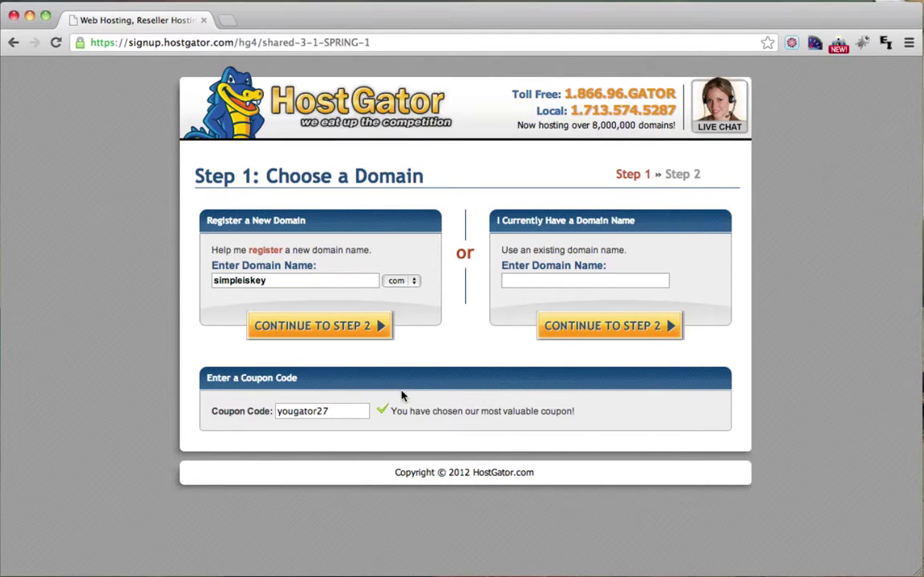
{"action": "left_click", "coordinate": [335, 337]}
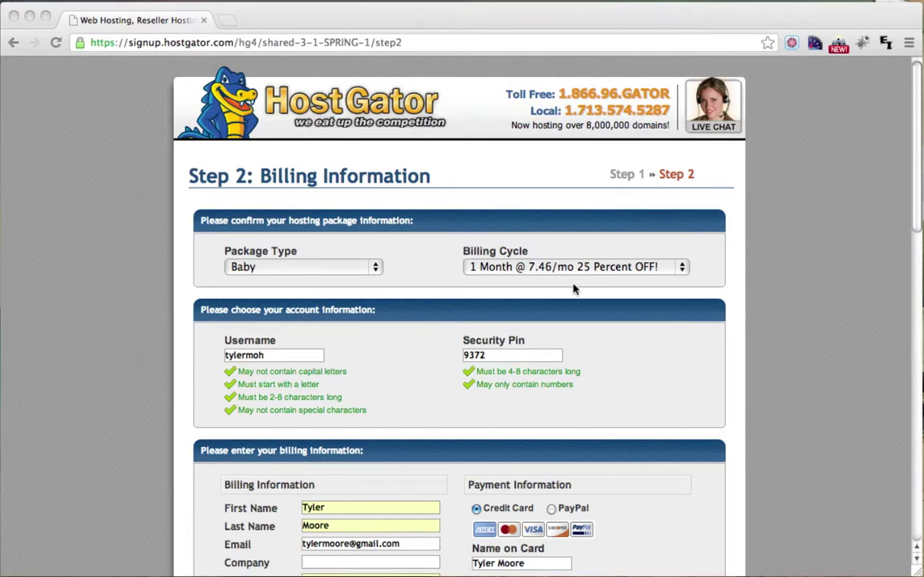
- Remove the preselected Domain Privacy Protection and SiteLock add-ons from the hosting order
{"action": "scroll", "coordinate": [472, 304], "scroll_direction": "down", "scroll_amount": 1}
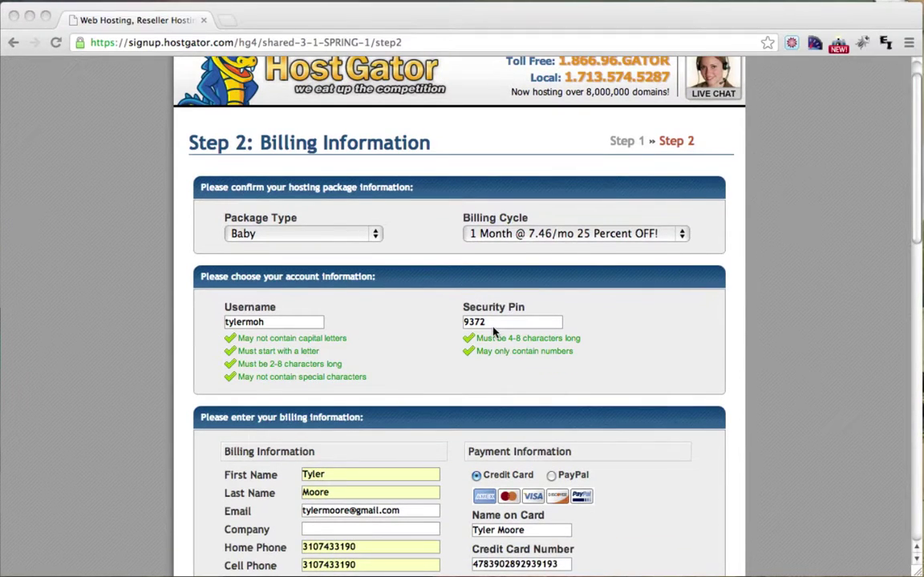
{"action": "scroll", "coordinate": [493, 331], "scroll_direction": "down", "scroll_amount": 3}
{"action": "scroll", "coordinate": [336, 365], "scroll_direction": "down", "scroll_amount": 6}
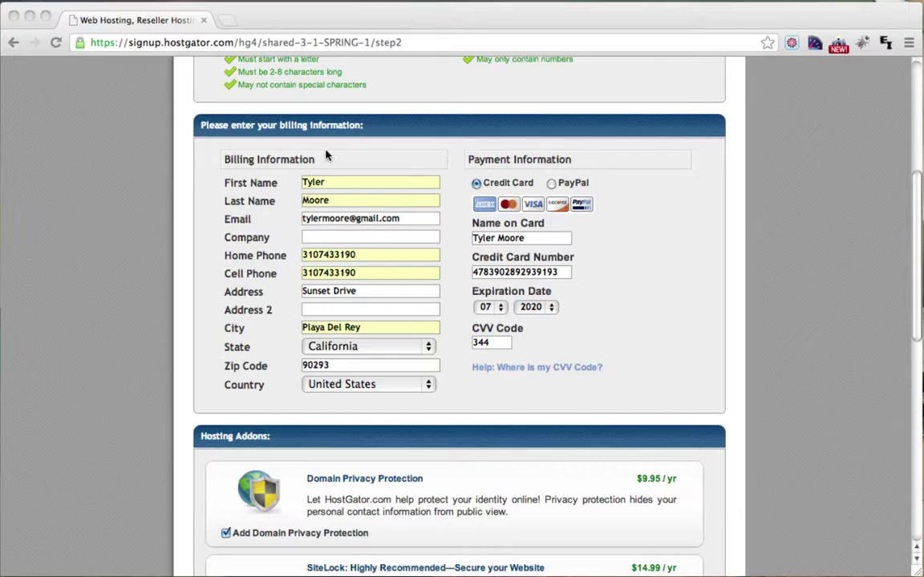
{"action": "scroll", "coordinate": [326, 154], "scroll_direction": "down", "scroll_amount": 5}
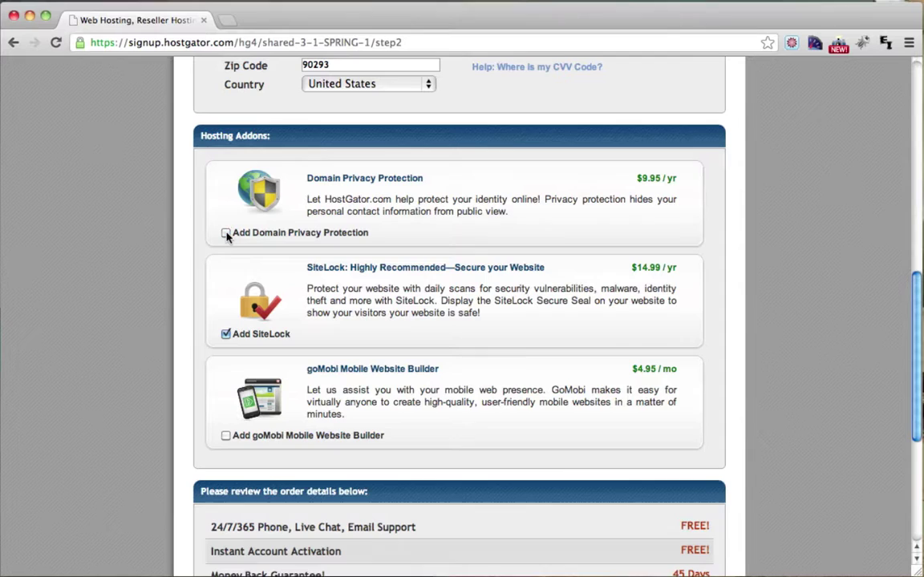
{"action": "scroll", "coordinate": [227, 235], "scroll_direction": "down", "scroll_amount": 2}
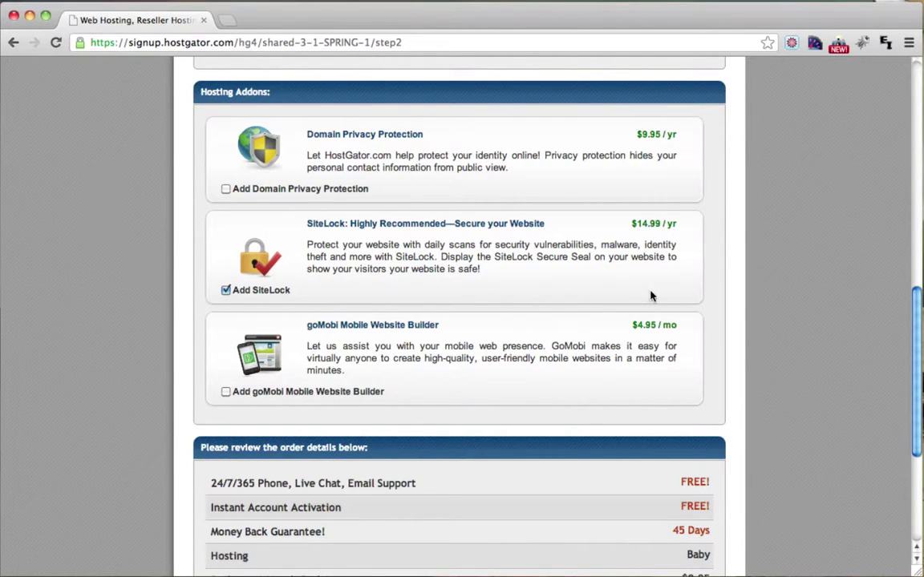
{"action": "left_click", "coordinate": [225, 291]}
- Review the order details and agree to the terms and conditions of use
{"action": "scroll", "coordinate": [473, 242], "scroll_direction": "down", "scroll_amount": 5}
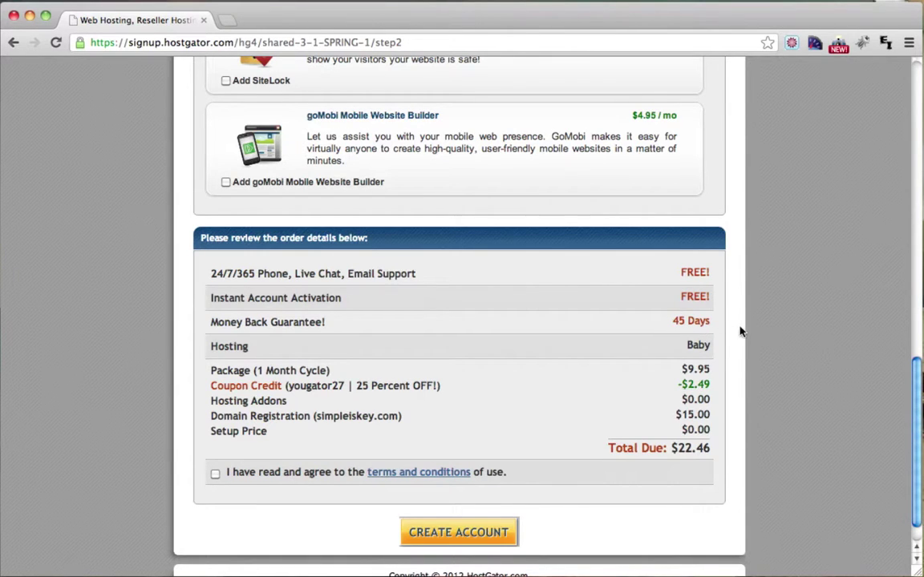
{"action": "scroll", "coordinate": [633, 341], "scroll_direction": "down", "scroll_amount": 1}
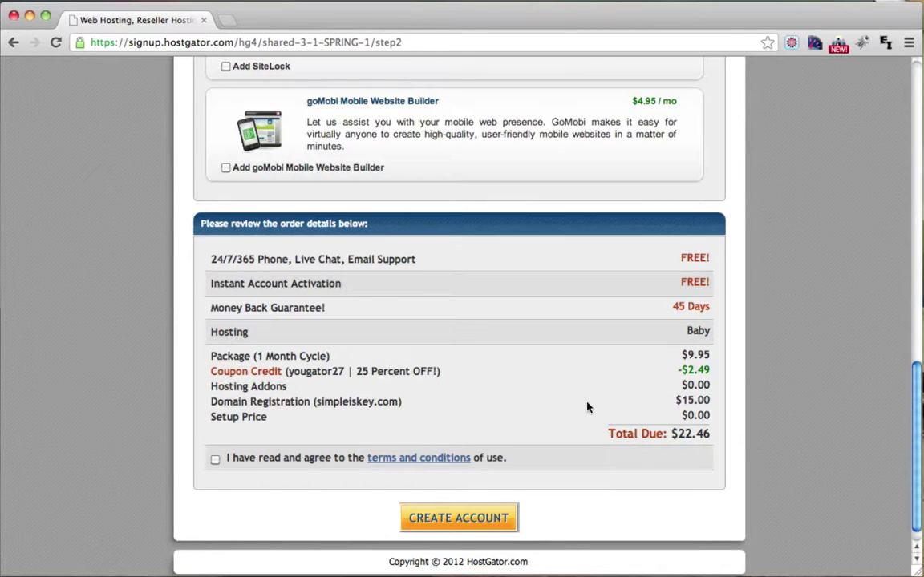
{"action": "scroll", "coordinate": [587, 407], "scroll_direction": "down", "scroll_amount": 1}
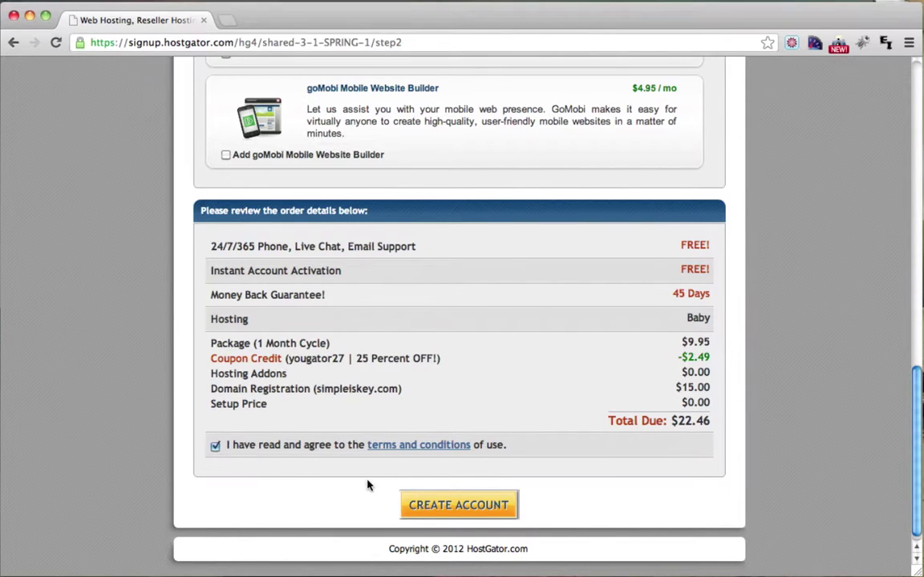
{"action": "scroll", "coordinate": [367, 485], "scroll_direction": "down", "scroll_amount": 1}
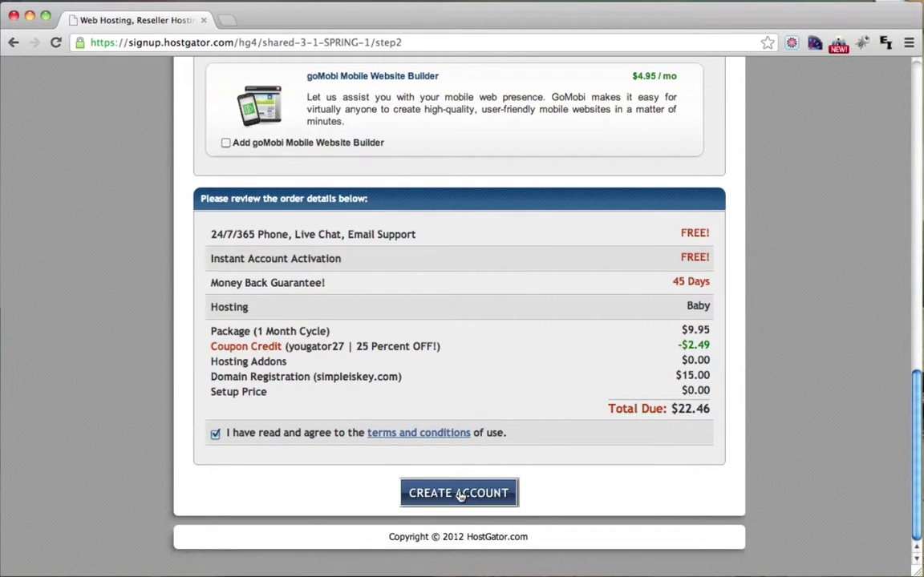